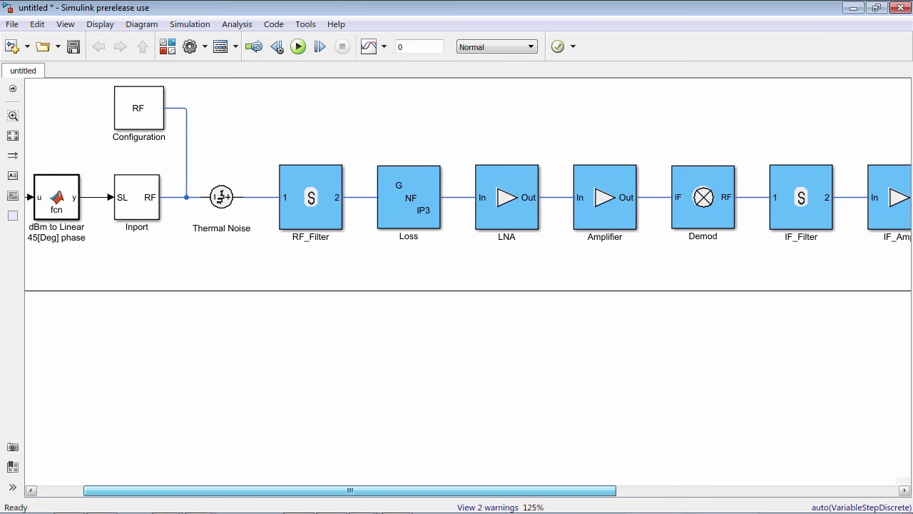
Scroll right through the Simulink receiver chain from RF_Filter to AGC
{"action": "scroll", "coordinate": [468, 282], "scroll_direction": "right", "scroll_amount": 5}
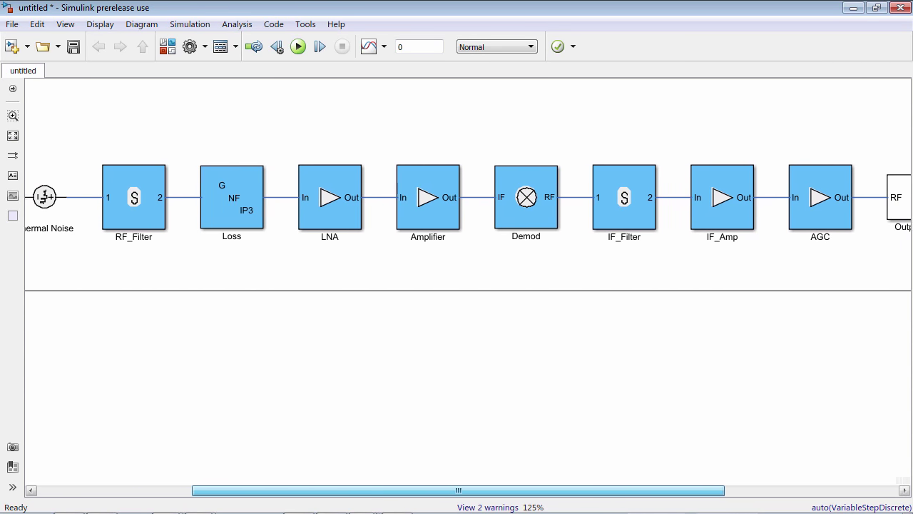
{"action": "scroll", "coordinate": [468, 282], "scroll_direction": "right", "scroll_amount": 4}
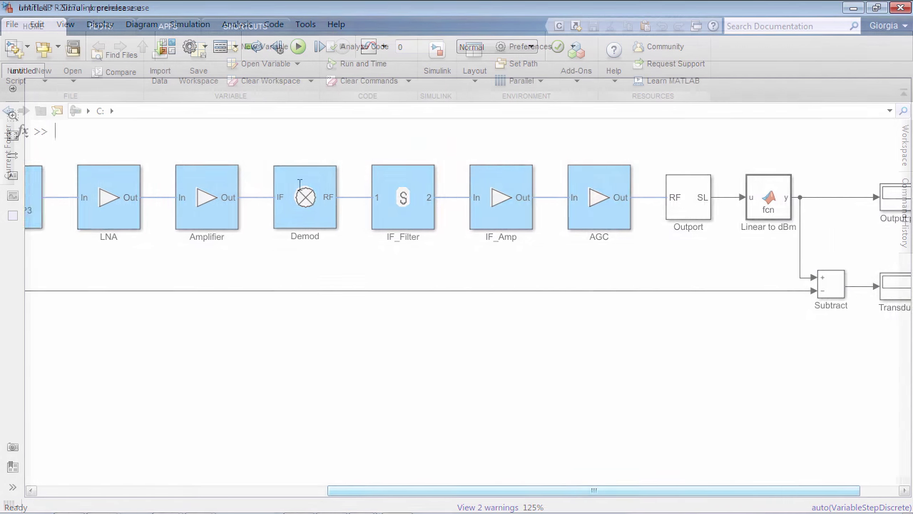
Launch RF Budget Analyzer from the MATLAB apps gallery
{"action": "left_click", "coordinate": [173, 27]}
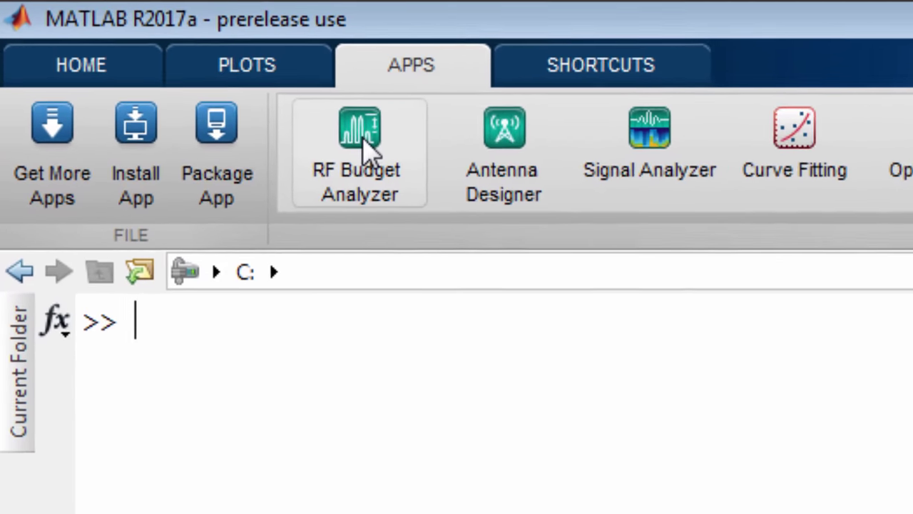
{"action": "left_click", "coordinate": [207, 82]}
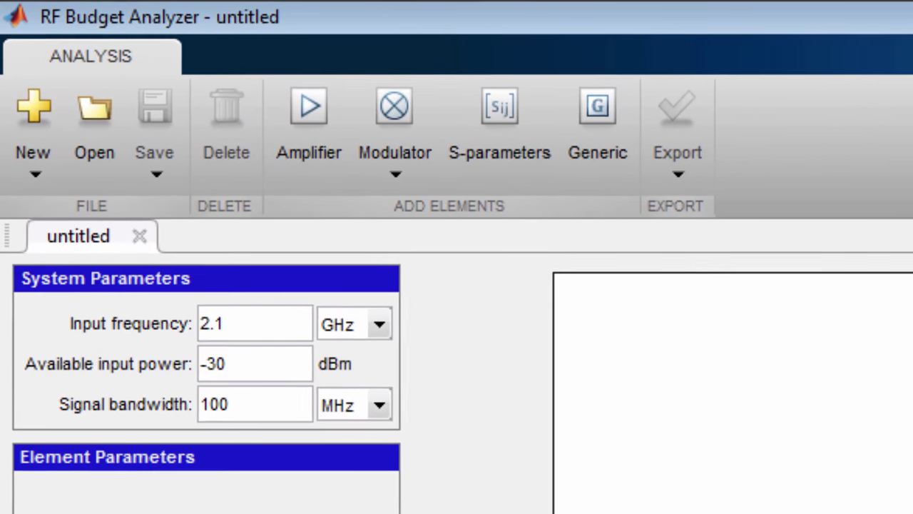
Set input frequency to 5 GHz, available input power to -70 dBm and signal bandwidth to 12 MHz
{"action": "double_click", "coordinate": [223, 340]}
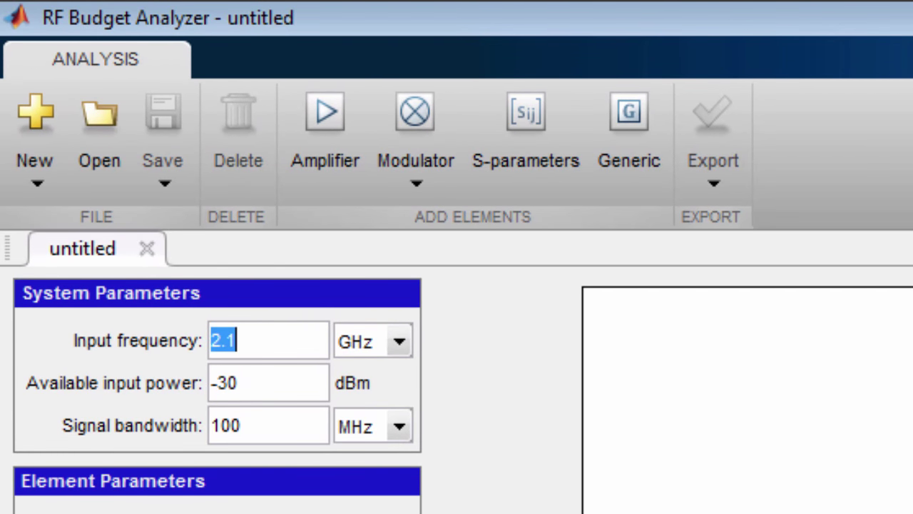
{"action": "type", "text": "5"}
{"action": "left_click_drag", "start_coordinate": [239, 384], "coordinate": [218, 383]}
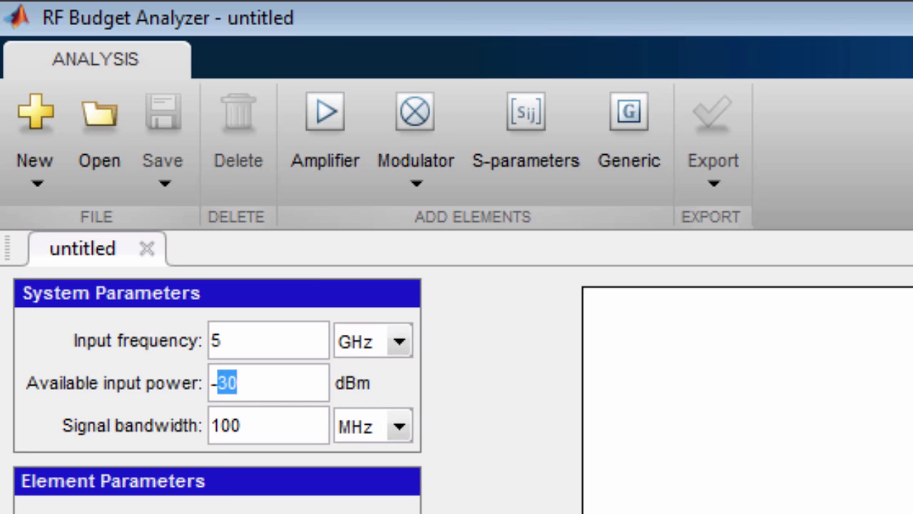
{"action": "type", "text": "70"}
{"action": "key", "text": "ctrl+a"}
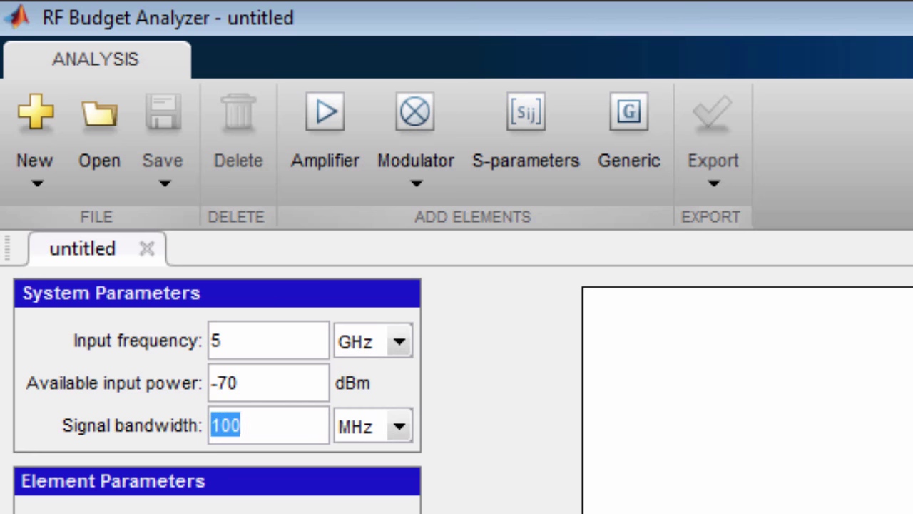
{"action": "type", "text": "12"}
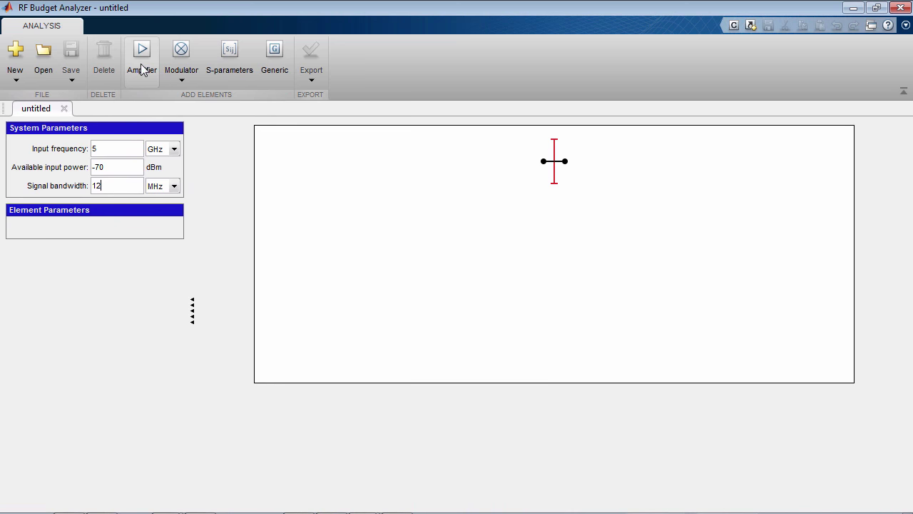
Add an Amplifier stage with 12 dB gain, 1.9 dB noise figure and 23 dBm OIP3
{"action": "left_click", "coordinate": [142, 67]}
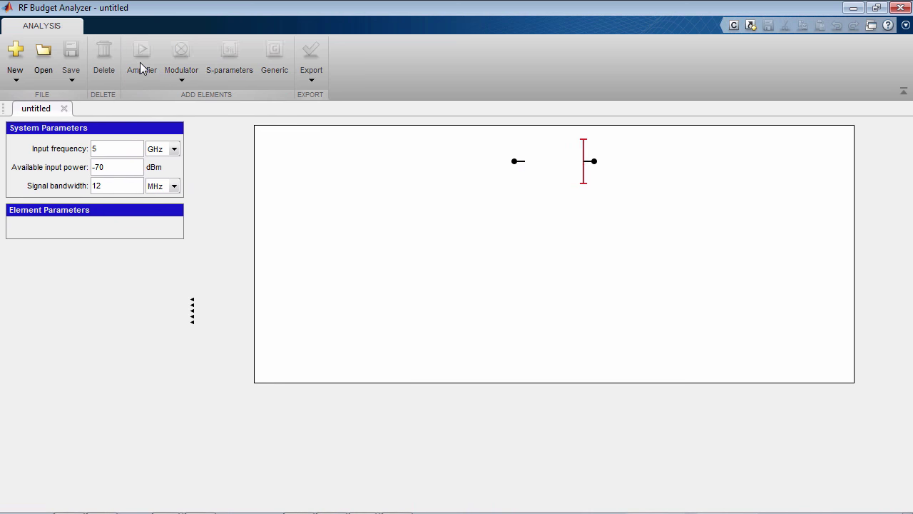
{"action": "double_click", "coordinate": [121, 269]}
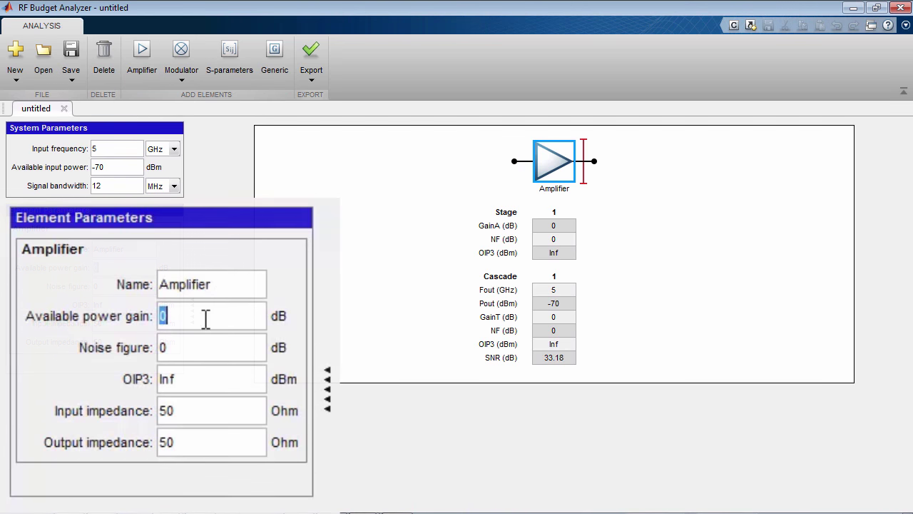
{"action": "type", "text": "12"}
{"action": "key", "text": "Return"}
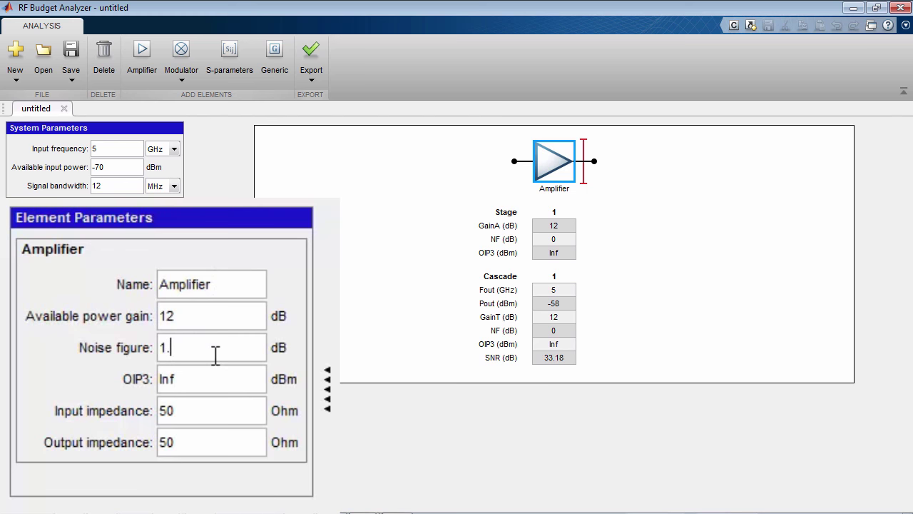
{"action": "double_click", "coordinate": [214, 385]}
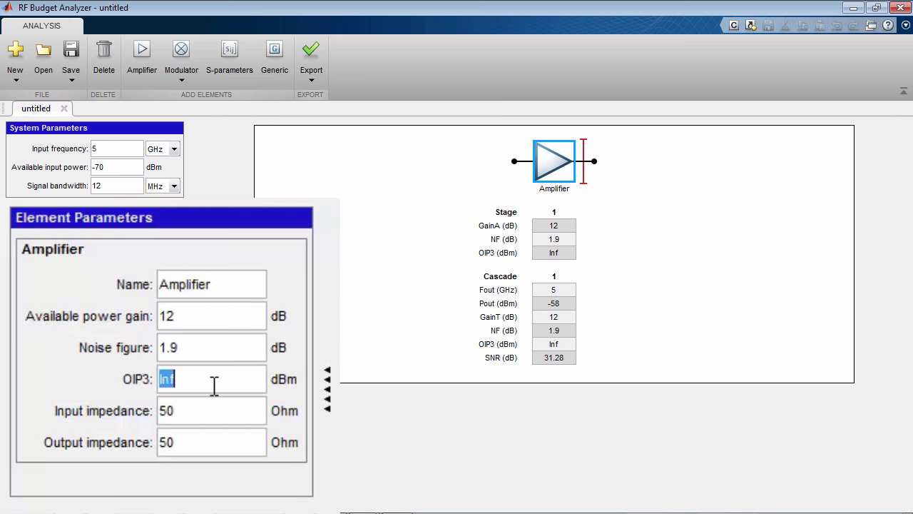
{"action": "type", "text": "23"}
Insert an S-parameters stage loaded from rf_filt.s2p before the amplifier
{"action": "left_click", "coordinate": [520, 171]}
{"action": "left_click", "coordinate": [235, 55]}
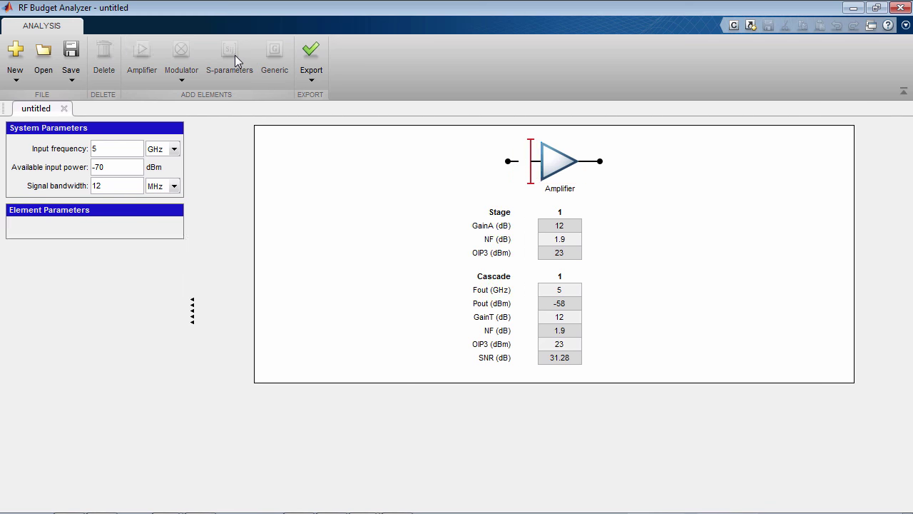
{"action": "left_click", "coordinate": [153, 268]}
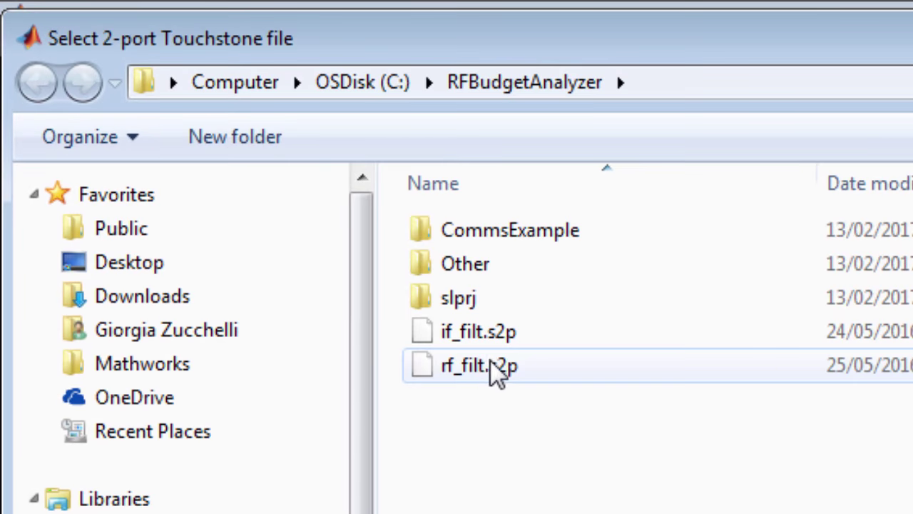
{"action": "left_click", "coordinate": [239, 185]}
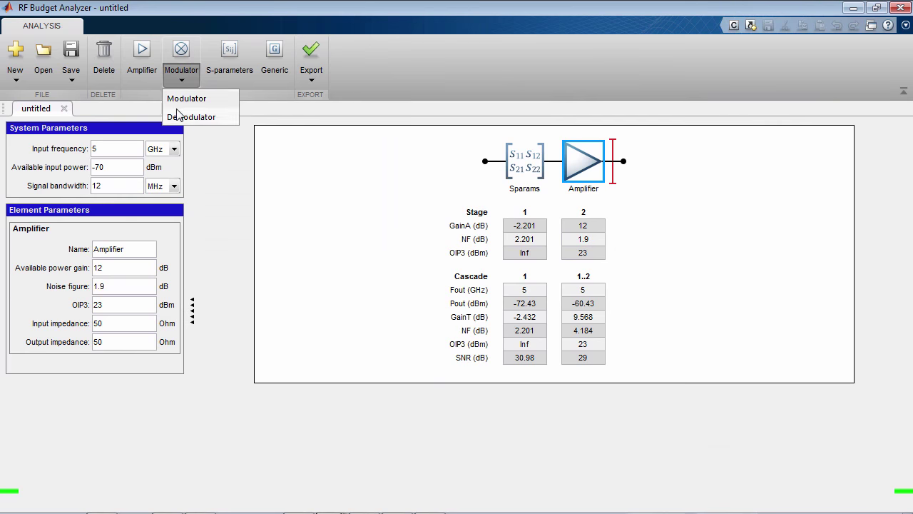
Append a Demodulator stage with a 4.93 GHz LO frequency
{"action": "left_click", "coordinate": [176, 115]}
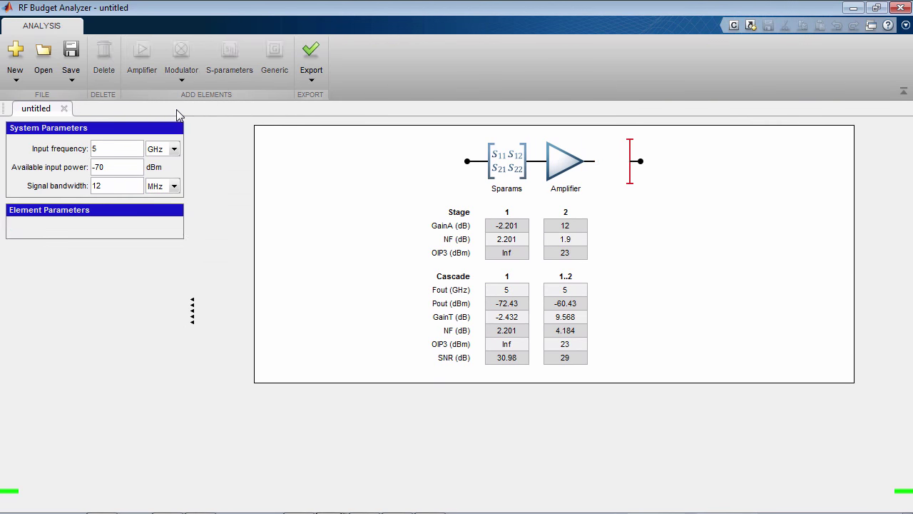
{"action": "left_click", "coordinate": [174, 323]}
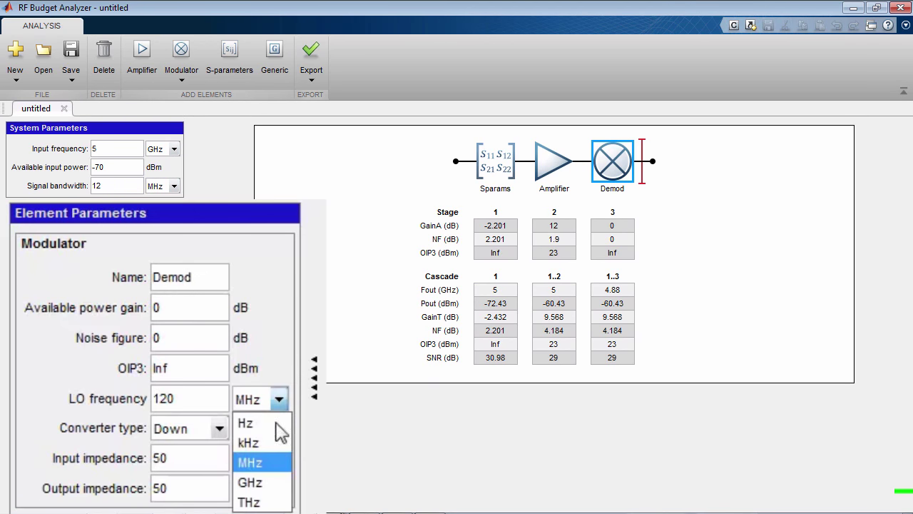
{"action": "left_click", "coordinate": [271, 483]}
{"action": "double_click", "coordinate": [191, 397]}
{"action": "type", "text": "4.93"}
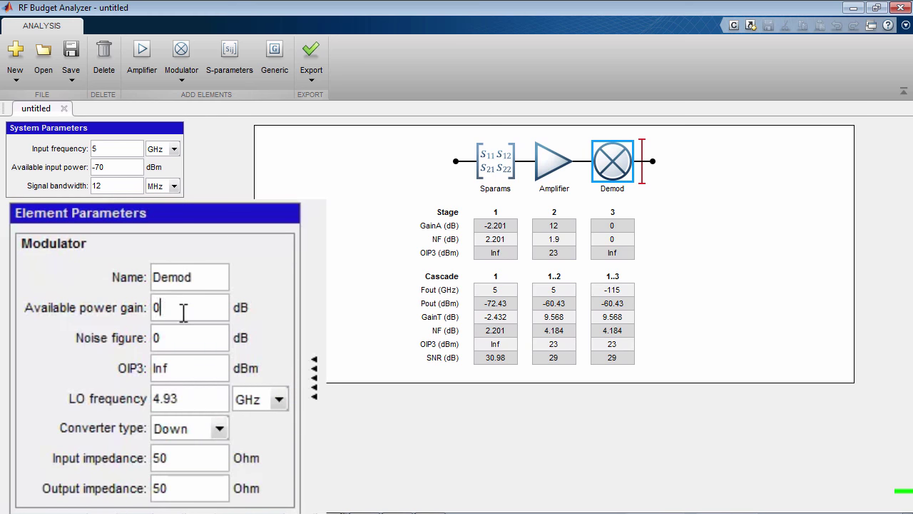
Give the demodulator -6 dB gain, 5.4 dB noise figure and 18.5 dBm OIP3
{"action": "double_click", "coordinate": [184, 310]}
{"action": "type", "text": "-6"}
{"action": "left_click", "coordinate": [184, 341]}
{"action": "double_click", "coordinate": [184, 343]}
{"action": "type", "text": "5.4"}
{"action": "double_click", "coordinate": [183, 368]}
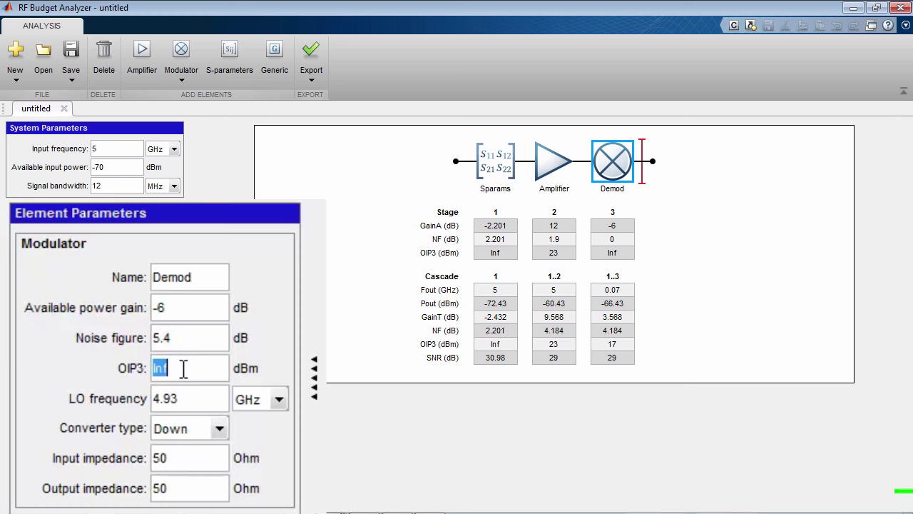
{"action": "type", "text": "18."}
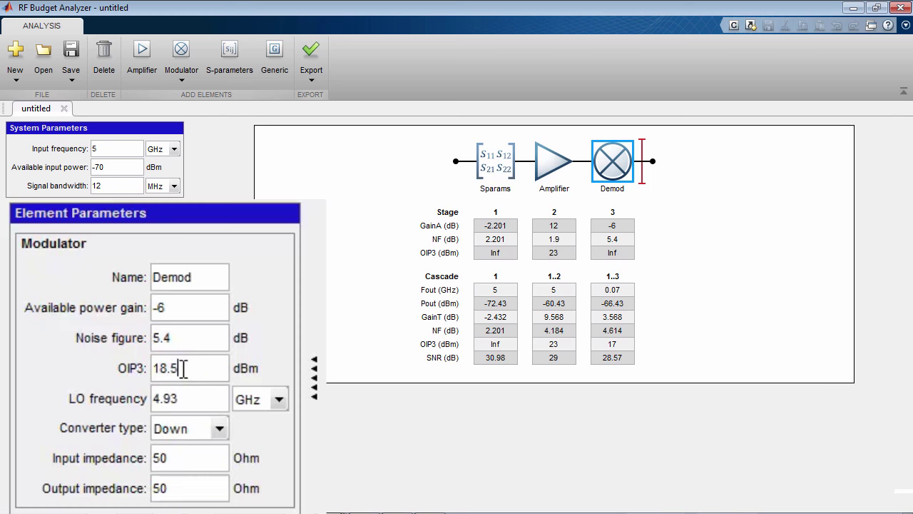
{"action": "type", "text": "5"}
{"action": "key", "text": "Return"}
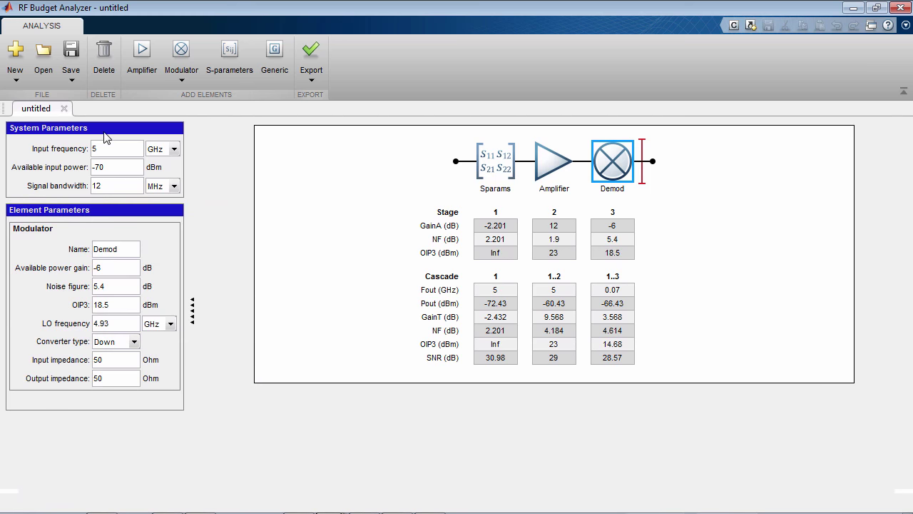
Append an S-parameters stage loaded from if_filt.s2p after the demodulator
{"action": "left_click", "coordinate": [233, 75]}
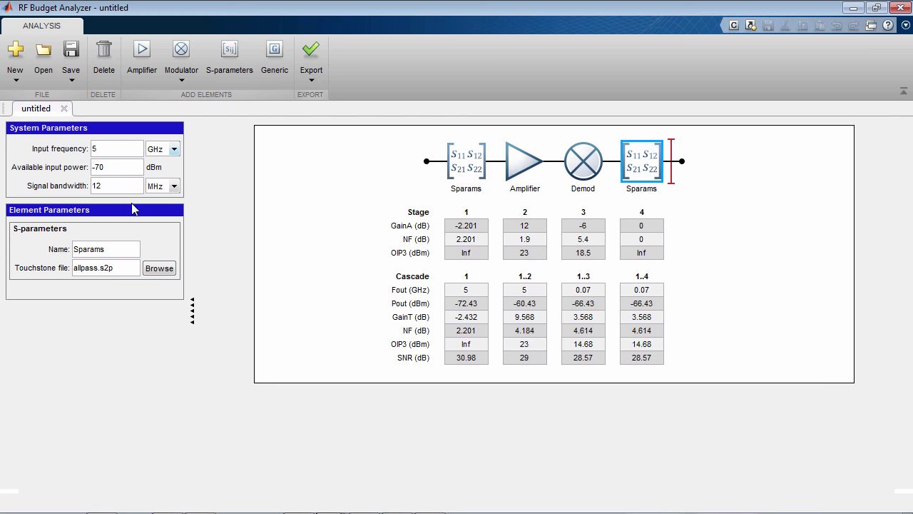
{"action": "left_click", "coordinate": [153, 269]}
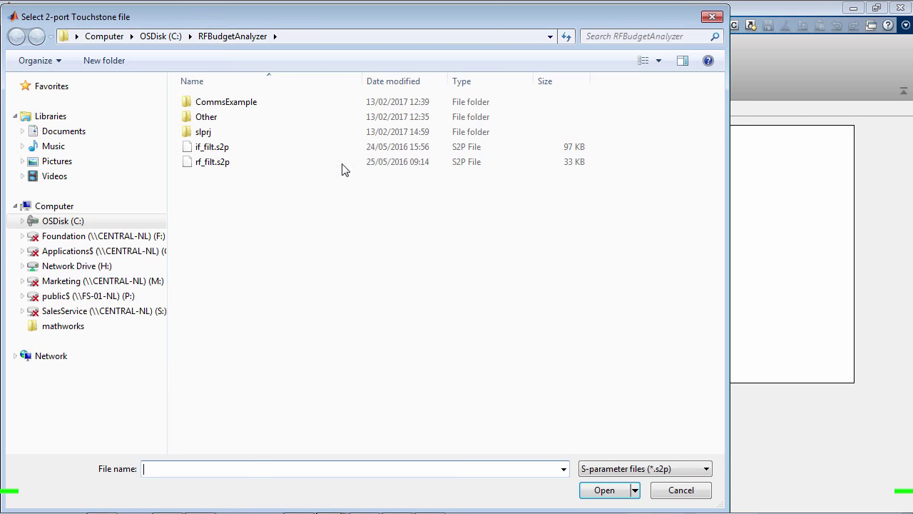
{"action": "left_click", "coordinate": [207, 148]}
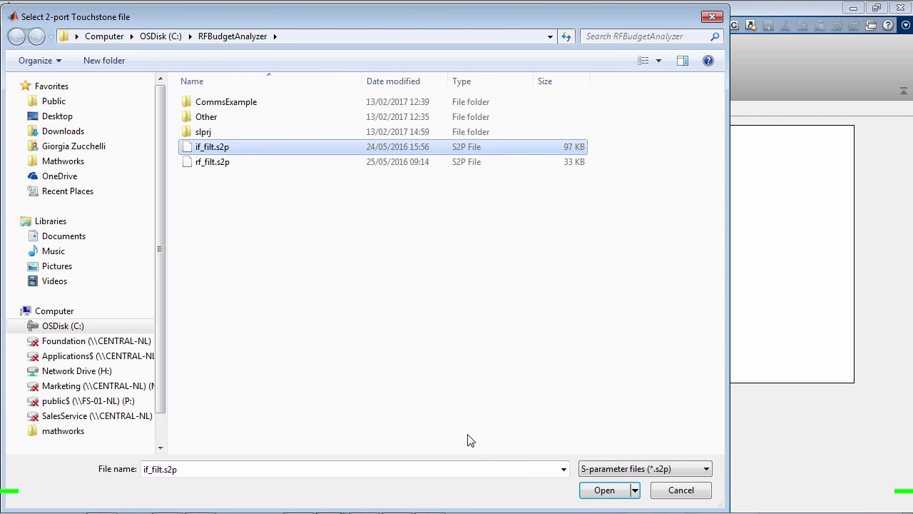
{"action": "left_click", "coordinate": [602, 491]}
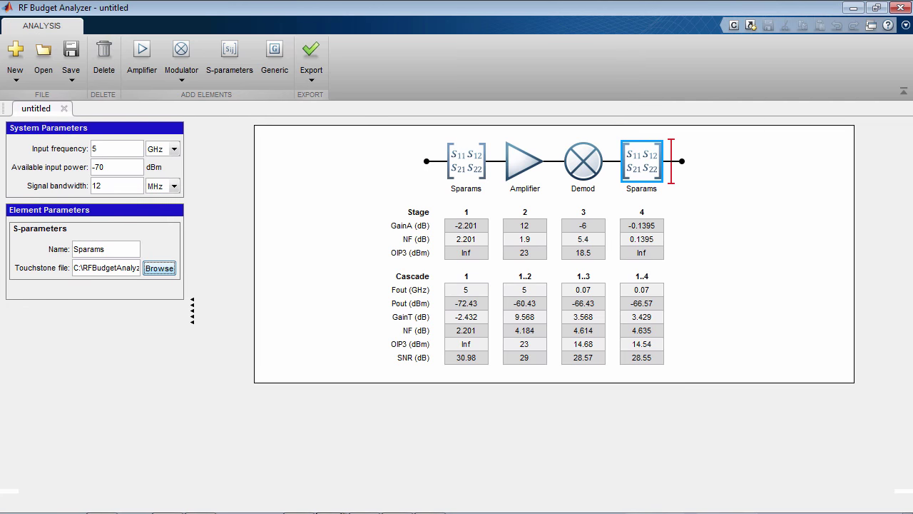
Append an amplifier with 22 dB gain, 4.5 dB noise figure and 38 dBm OIP3
{"action": "left_click", "coordinate": [142, 57]}
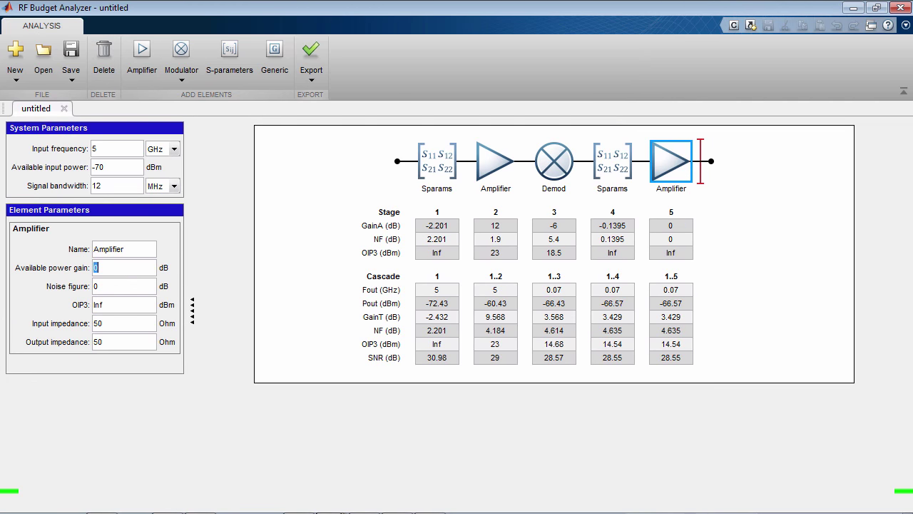
{"action": "key", "text": "Tab"}
{"action": "type", "text": "4."}
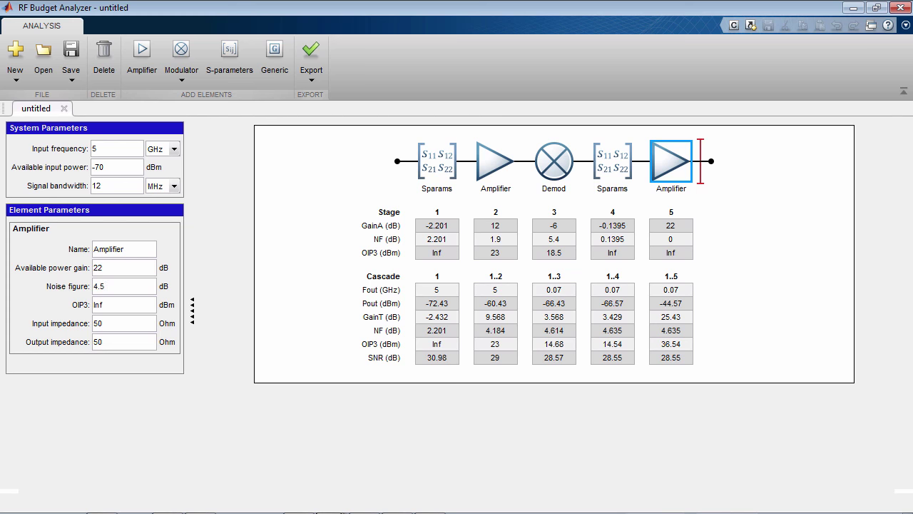
{"action": "key", "text": "Tab"}
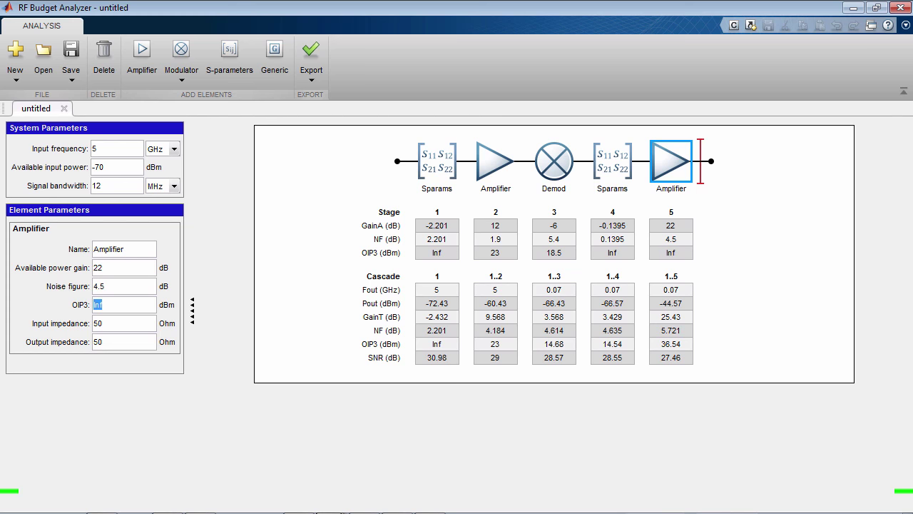
{"action": "type", "text": "38"}
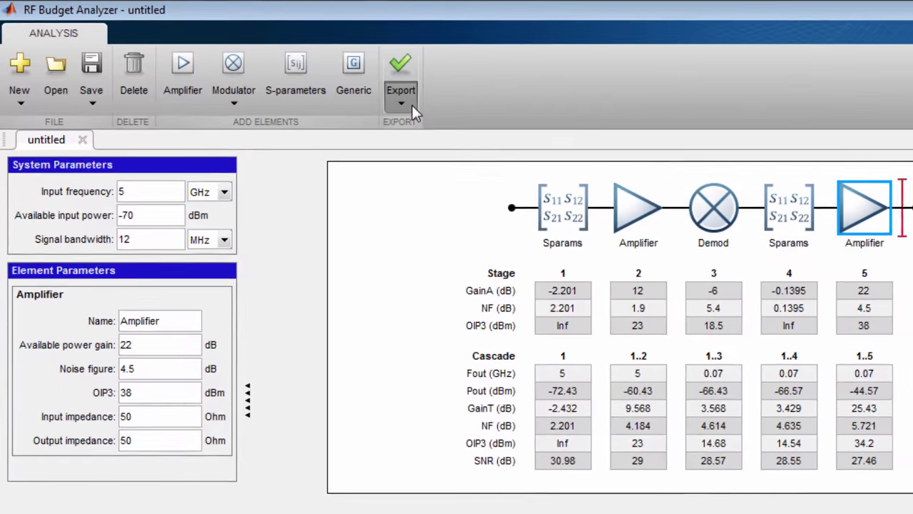
{"action": "left_click", "coordinate": [319, 80]}
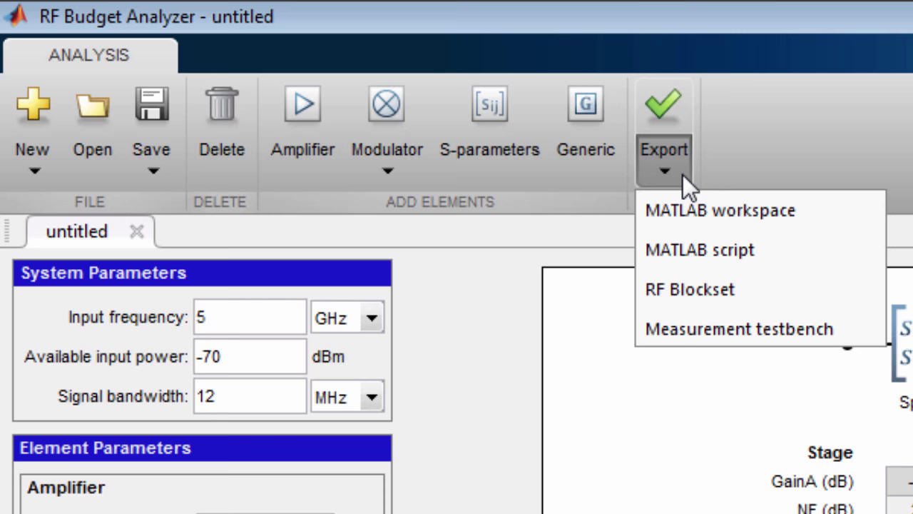
Export the receiver budget as a MATLAB script
{"action": "left_click", "coordinate": [687, 243]}
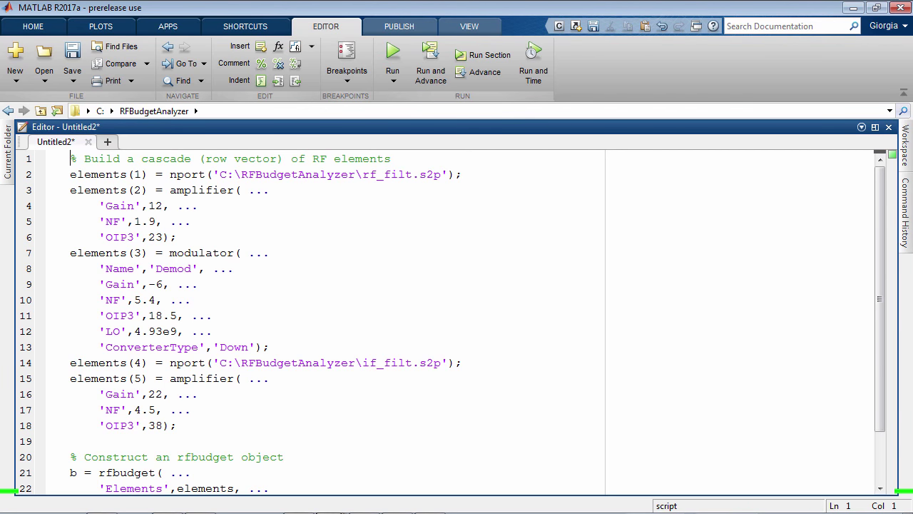
Run the generated budget script, then export the budget to an RF Blockset Simulink model
{"action": "scroll", "coordinate": [457, 321], "scroll_direction": "down", "scroll_amount": 2}
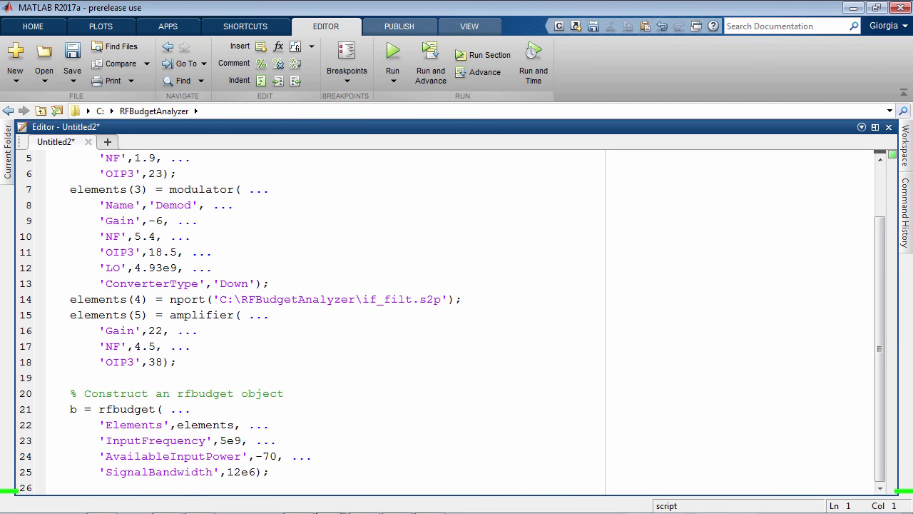
{"action": "left_click", "coordinate": [392, 61]}
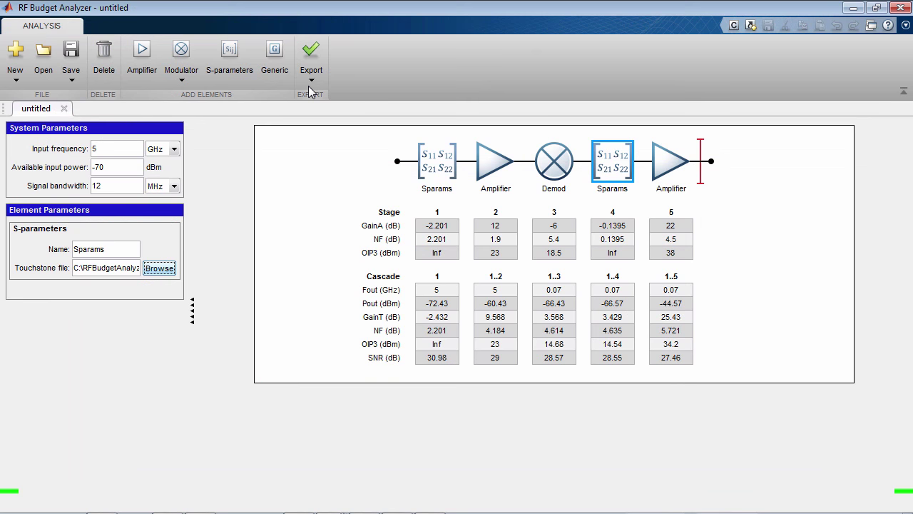
{"action": "left_click", "coordinate": [311, 84]}
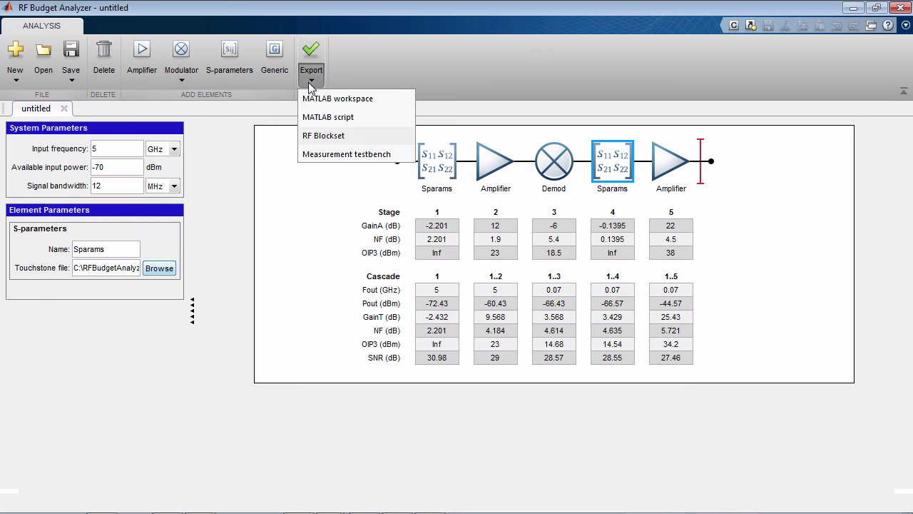
{"action": "left_click", "coordinate": [318, 139]}
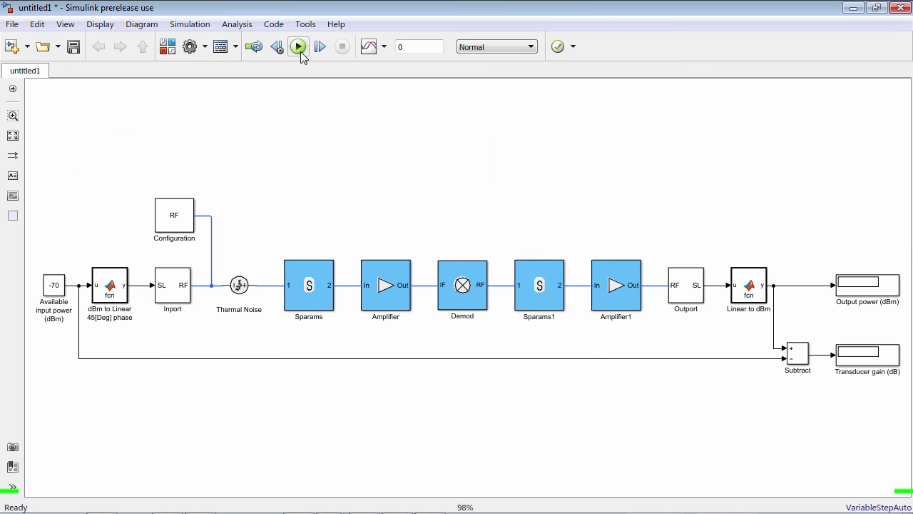
Simulate the exported model and inspect the Inport, Outport and Demod block parameters
{"action": "left_click", "coordinate": [299, 47]}
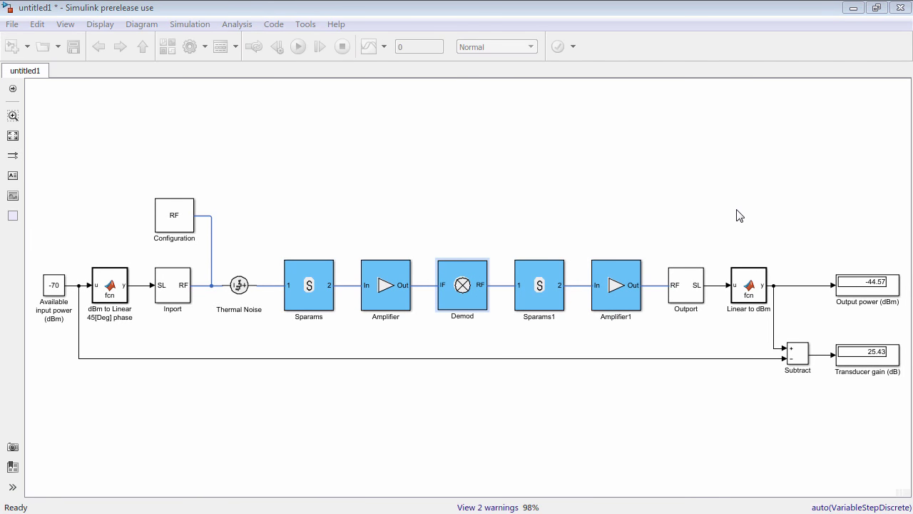
{"action": "double_click", "coordinate": [184, 289]}
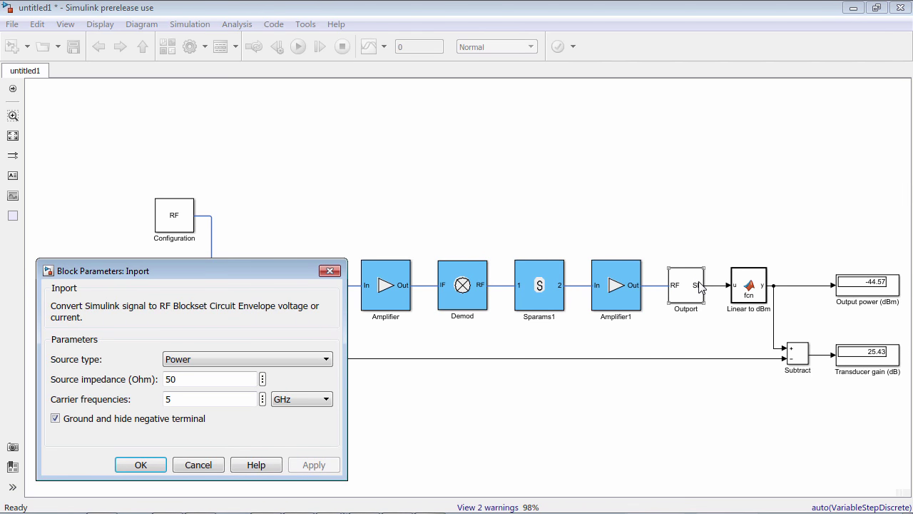
{"action": "double_click", "coordinate": [698, 286]}
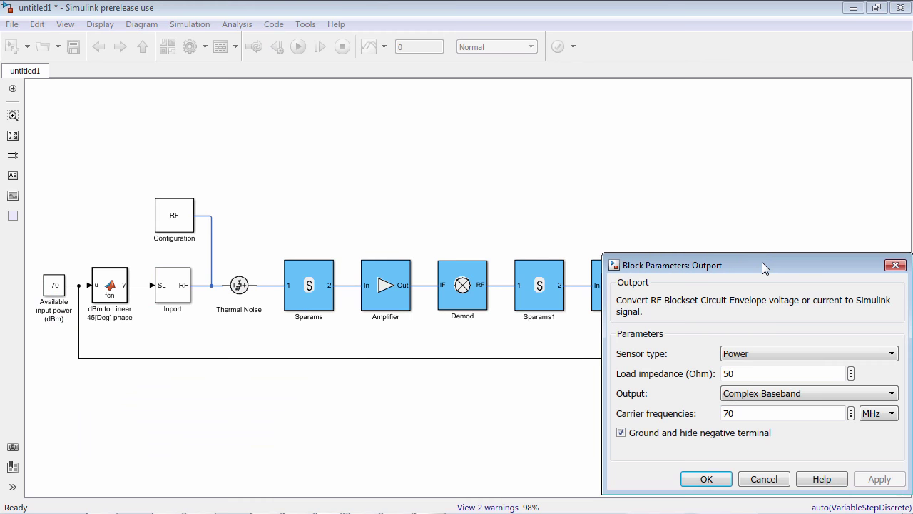
{"action": "double_click", "coordinate": [462, 285]}
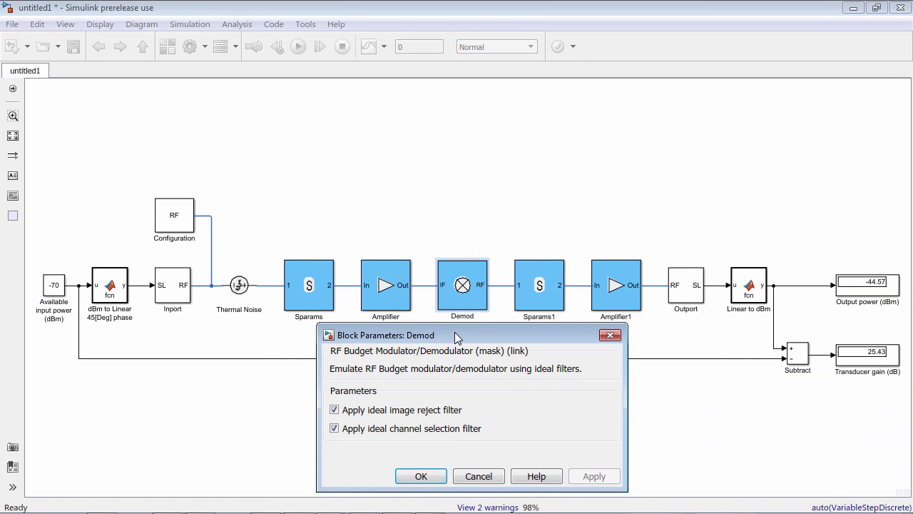
{"action": "left_click", "coordinate": [912, 248]}
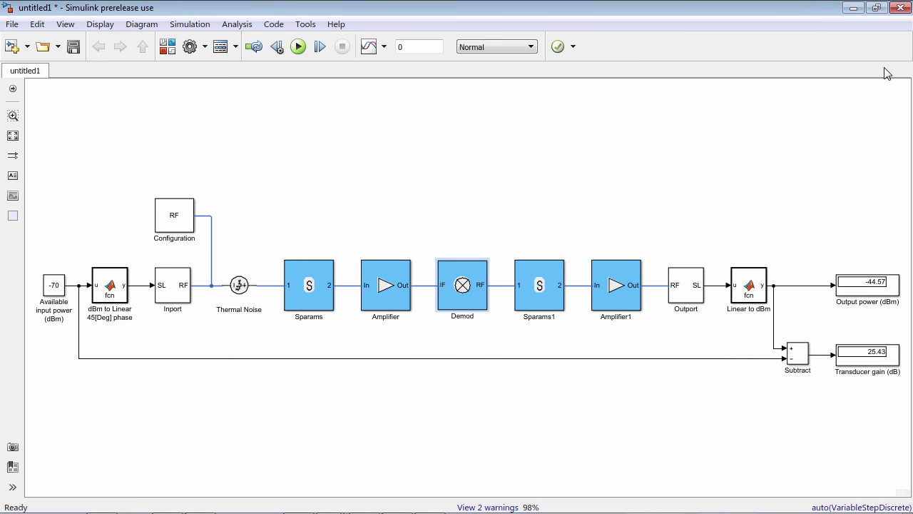
{"action": "left_click", "coordinate": [877, 8]}
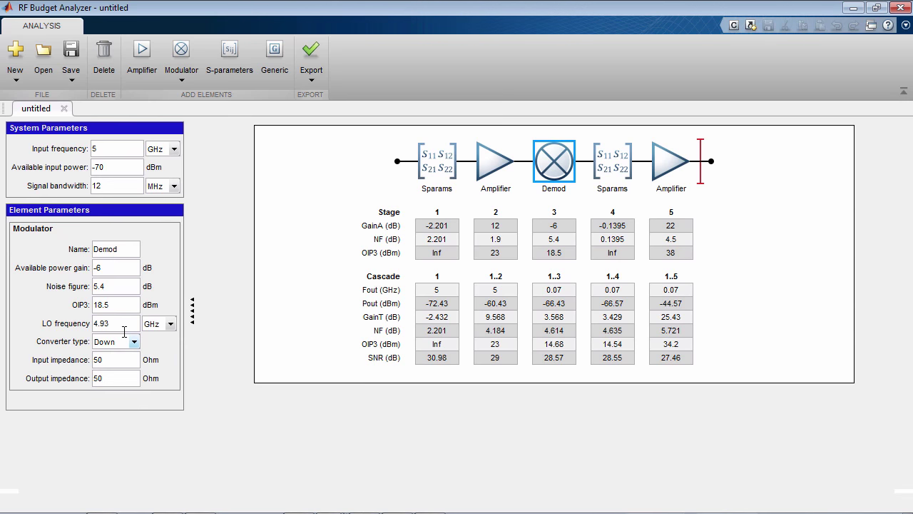
Set the Demod LO frequency to 5 GHz and remove the IF filter S-parameters stage
{"action": "type", "text": "5"}
{"action": "key", "text": "Return"}
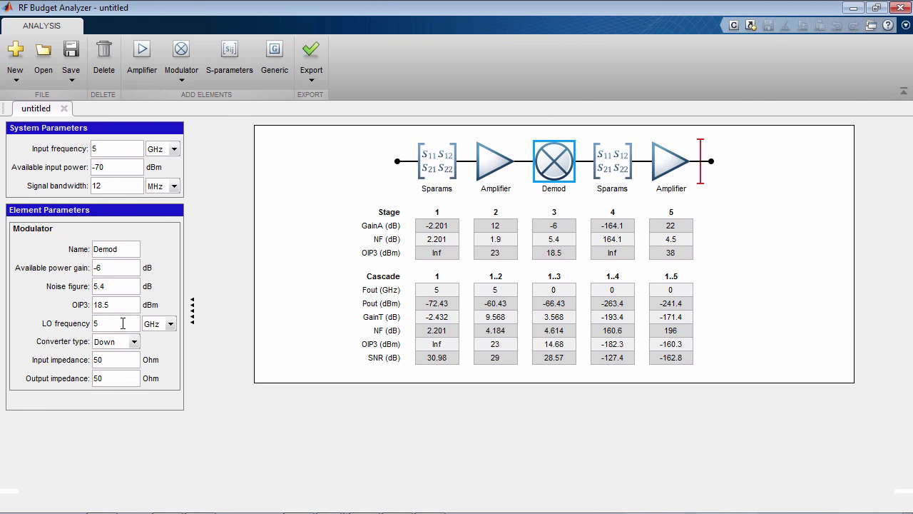
{"action": "left_click", "coordinate": [608, 178]}
{"action": "left_click", "coordinate": [103, 56]}
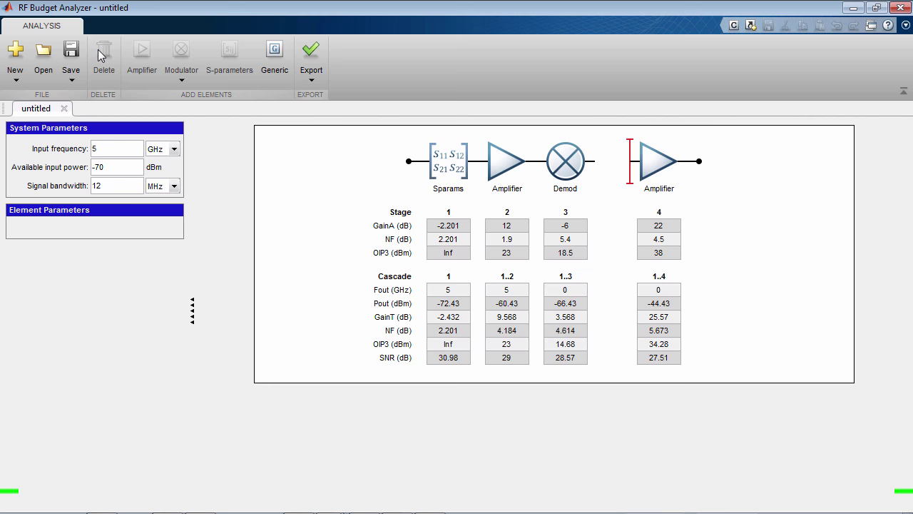
Export the updated budget to RF Blockset, simulate it, then export a measurement testbench
{"action": "left_click", "coordinate": [314, 80]}
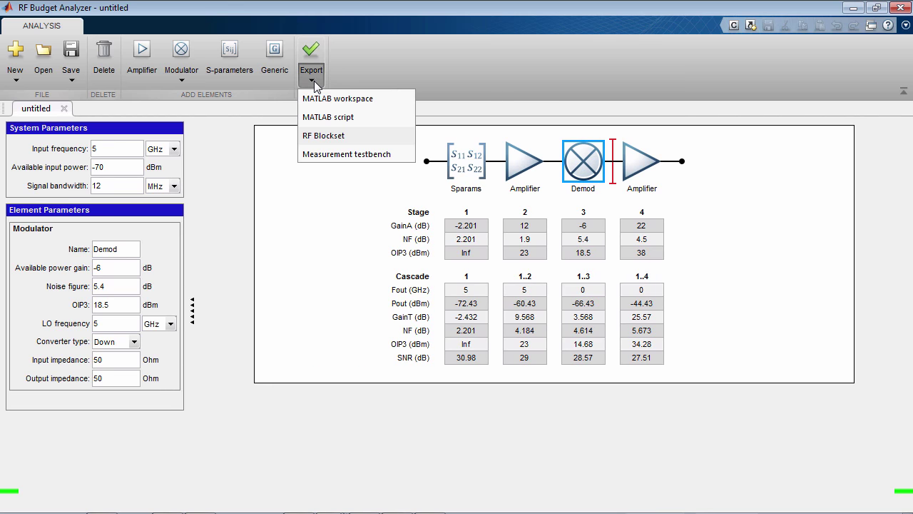
{"action": "left_click", "coordinate": [319, 137]}
{"action": "left_click", "coordinate": [298, 47]}
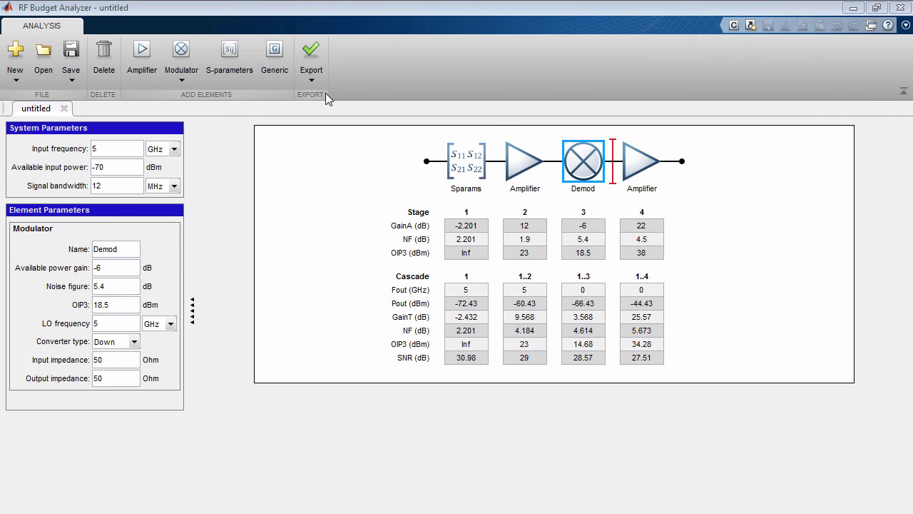
{"action": "left_click", "coordinate": [315, 82]}
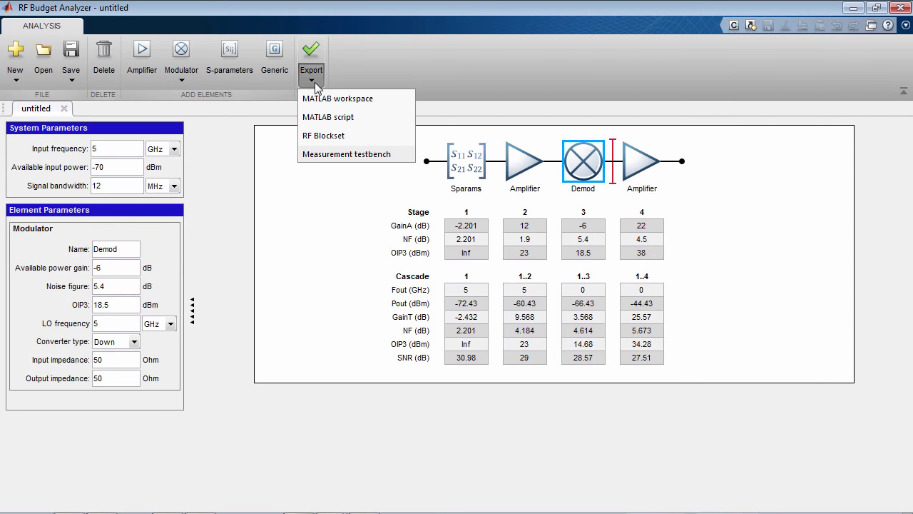
{"action": "left_click", "coordinate": [324, 157]}
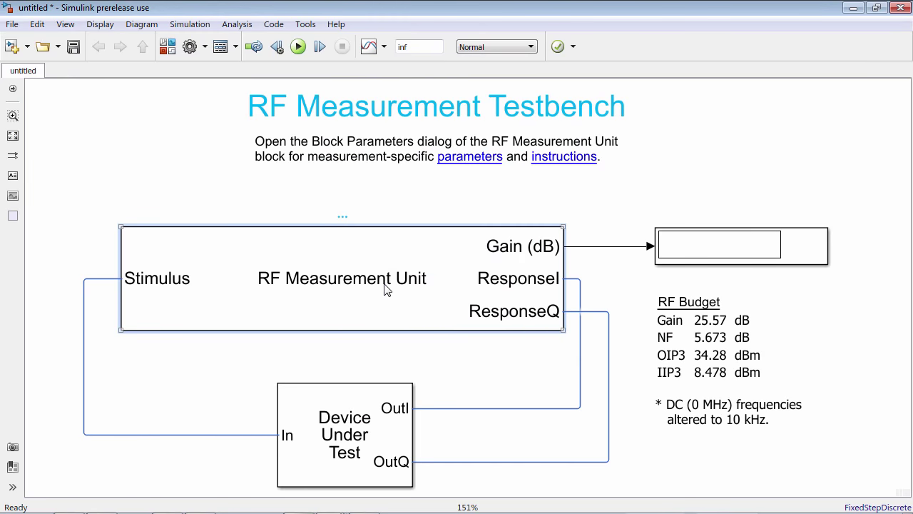
Set the RF Measurement Unit's measured quantity to IP3 and run the testbench simulation
{"action": "double_click", "coordinate": [385, 289]}
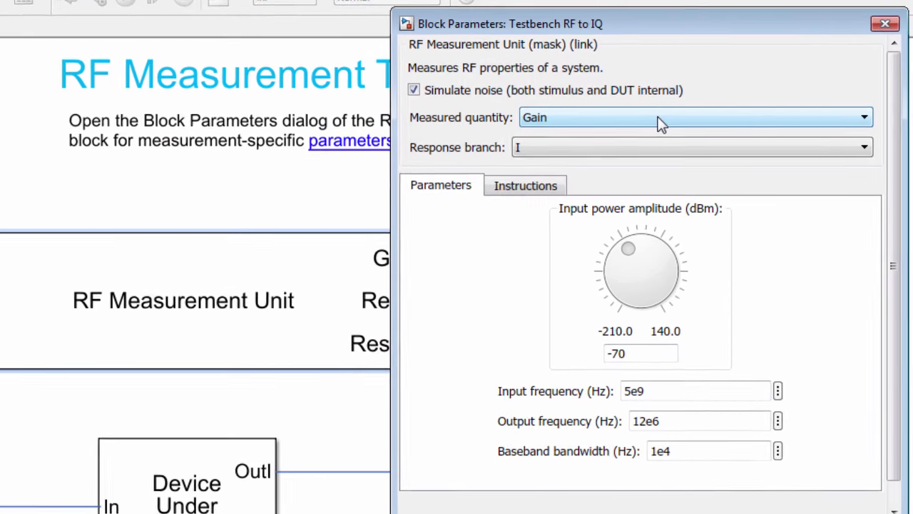
{"action": "left_click", "coordinate": [661, 123]}
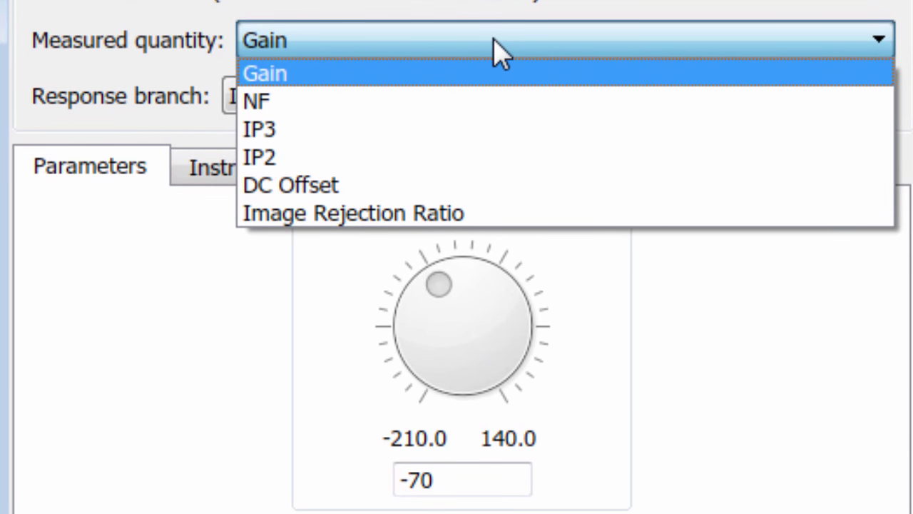
{"action": "left_click", "coordinate": [500, 128]}
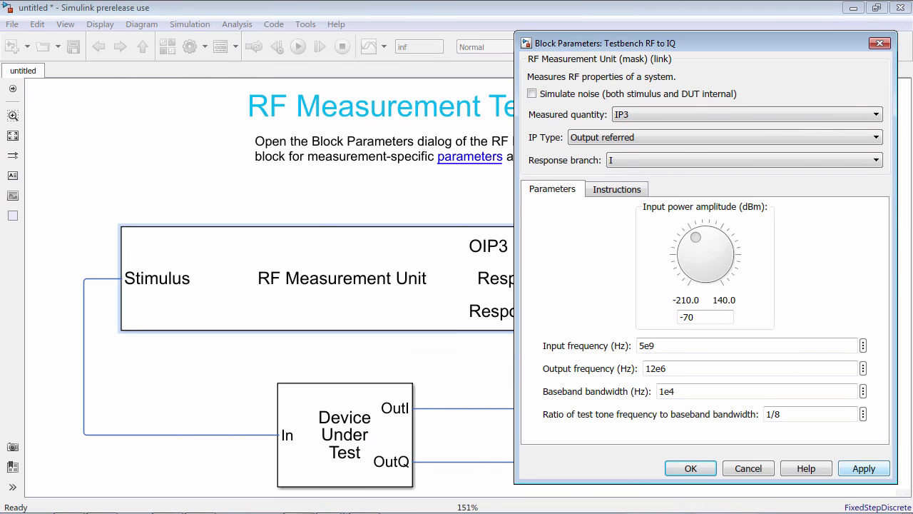
{"action": "key", "text": "Return"}
{"action": "key", "text": "ctrl+t"}
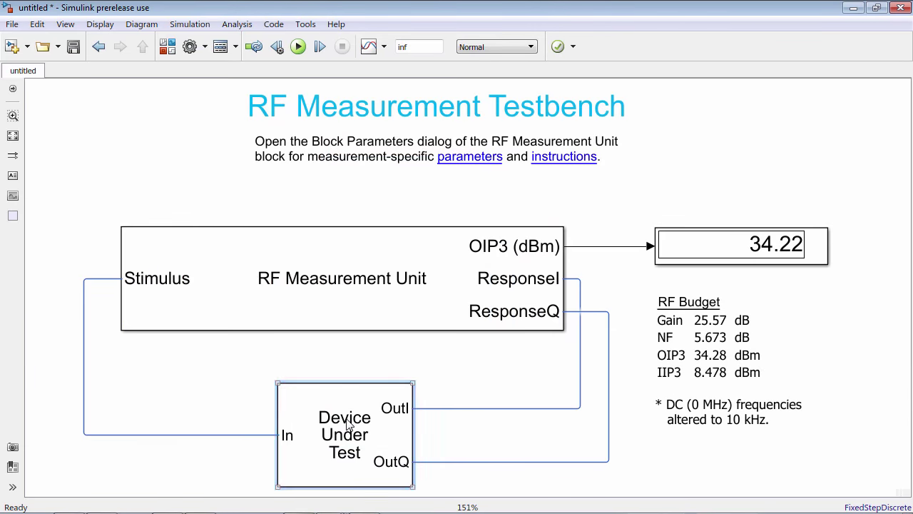
Inside Device Under Test > Demod, set the IQ Demodulator's LO to RF isolation to 80 dB
{"action": "double_click", "coordinate": [348, 425]}
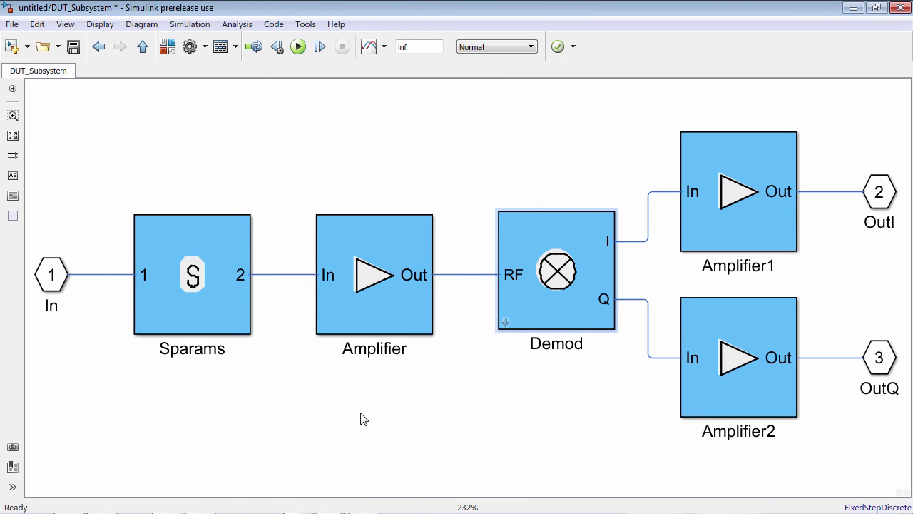
{"action": "double_click", "coordinate": [504, 323]}
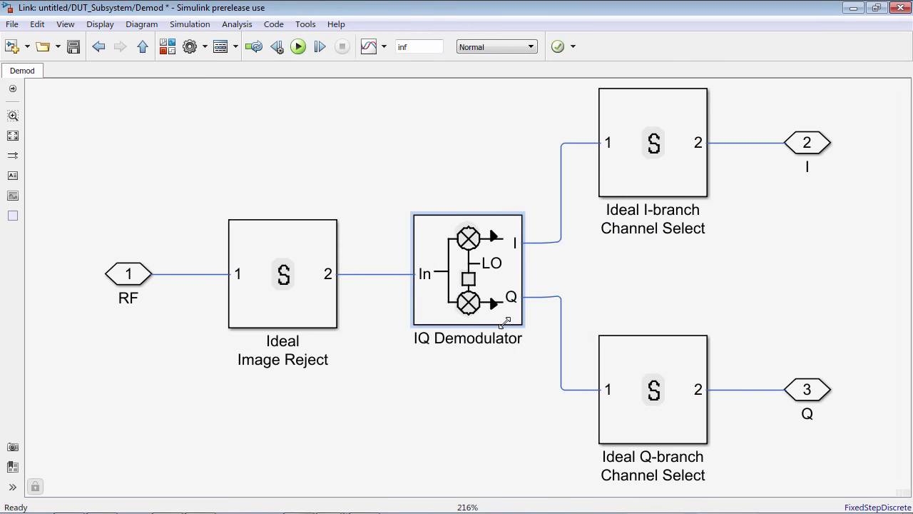
{"action": "double_click", "coordinate": [471, 265]}
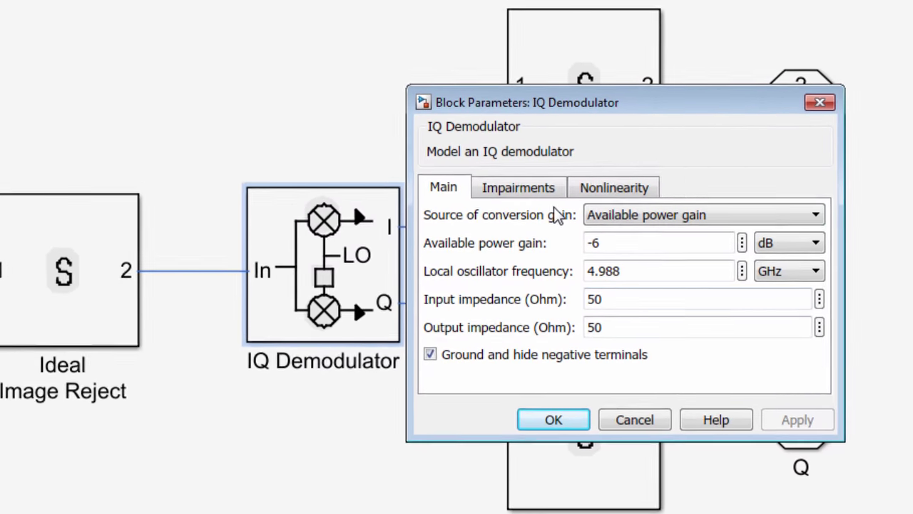
{"action": "left_click", "coordinate": [547, 193]}
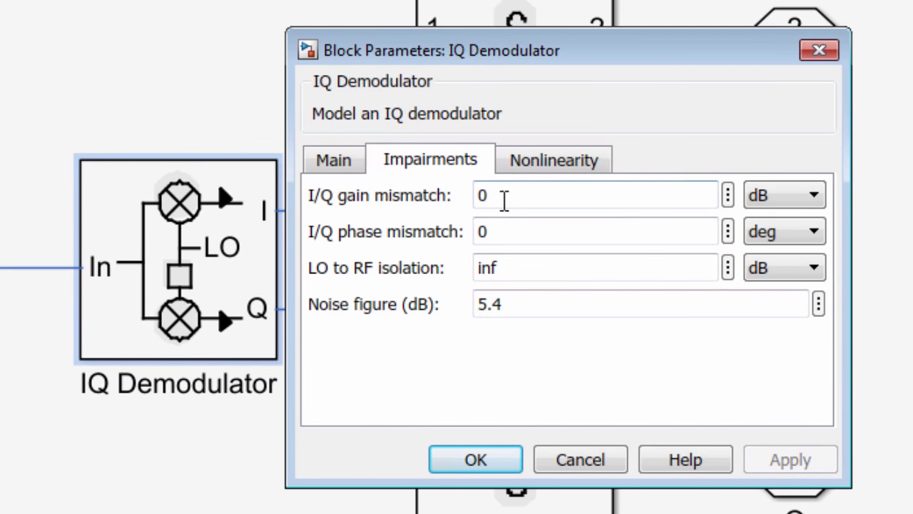
{"action": "double_click", "coordinate": [513, 265]}
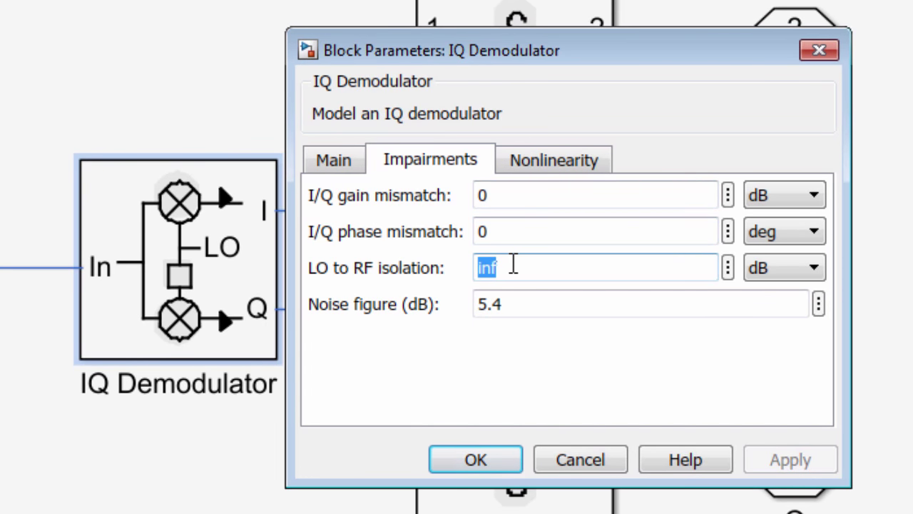
{"action": "type", "text": "80"}
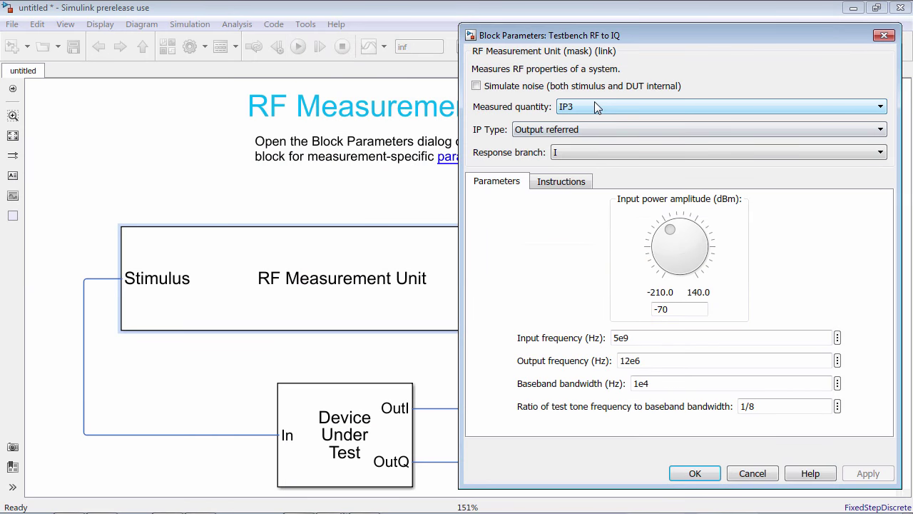
{"action": "left_click", "coordinate": [594, 101]}
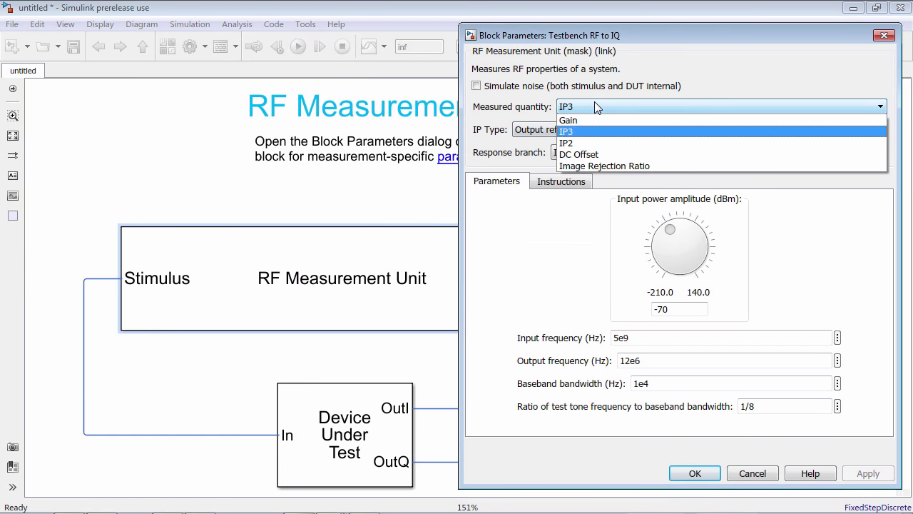
Switch the measured quantity to DC Offset, then run and stop the testbench simulation
{"action": "left_click", "coordinate": [591, 149]}
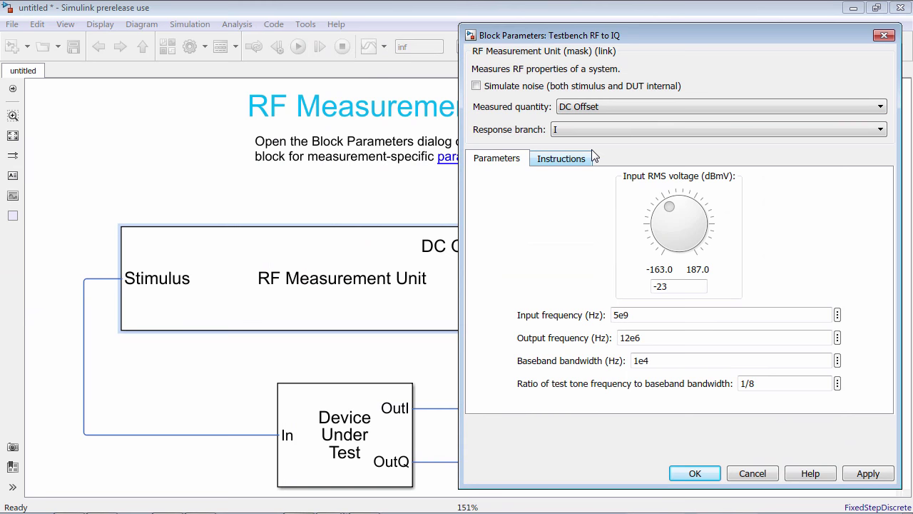
{"action": "left_click", "coordinate": [695, 473]}
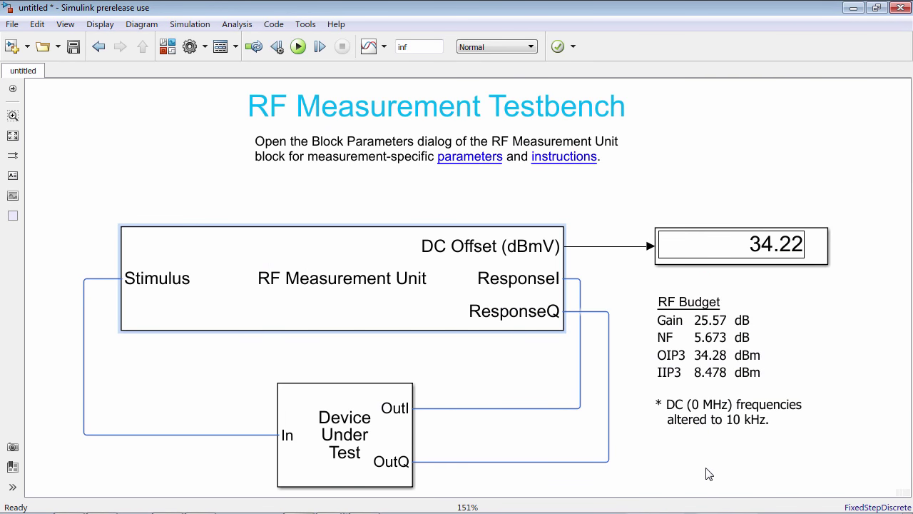
{"action": "left_click", "coordinate": [298, 46]}
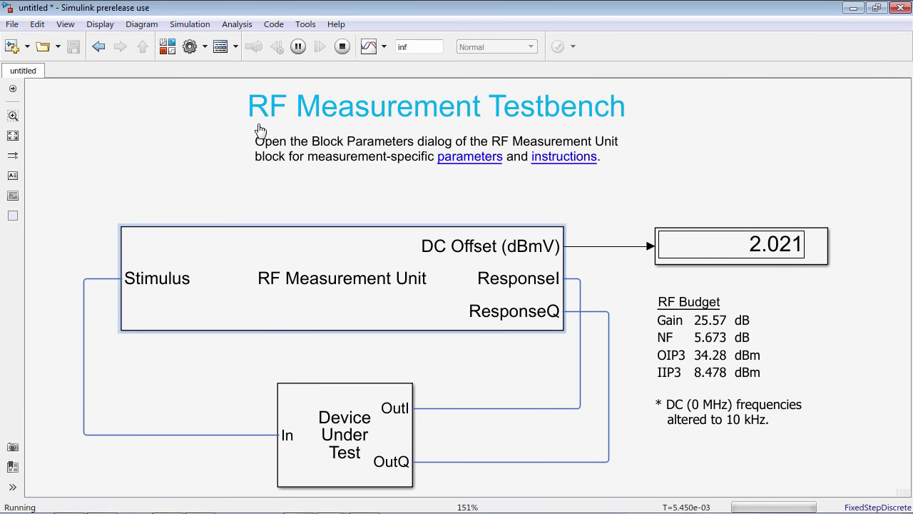
{"action": "left_click", "coordinate": [343, 46]}
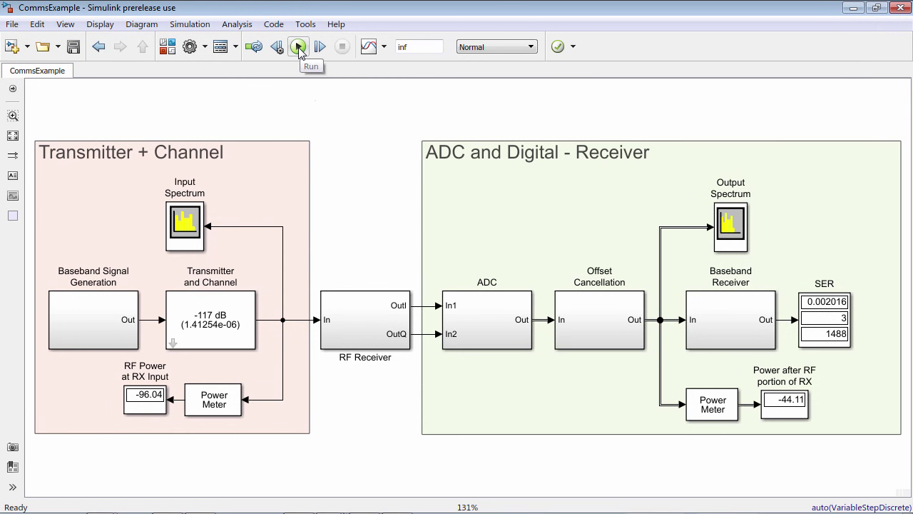
Run the CommsExample simulation and open its RF Receiver subsystem
{"action": "left_click", "coordinate": [300, 50]}
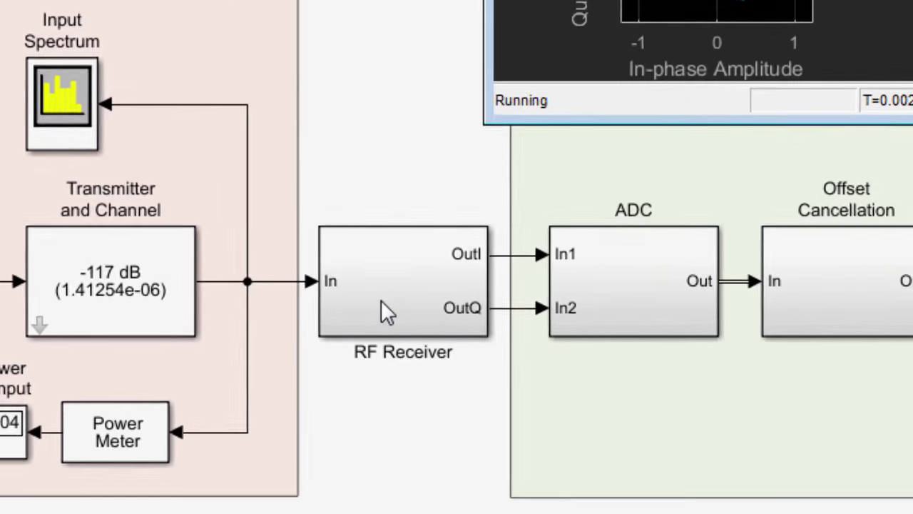
{"action": "double_click", "coordinate": [355, 323]}
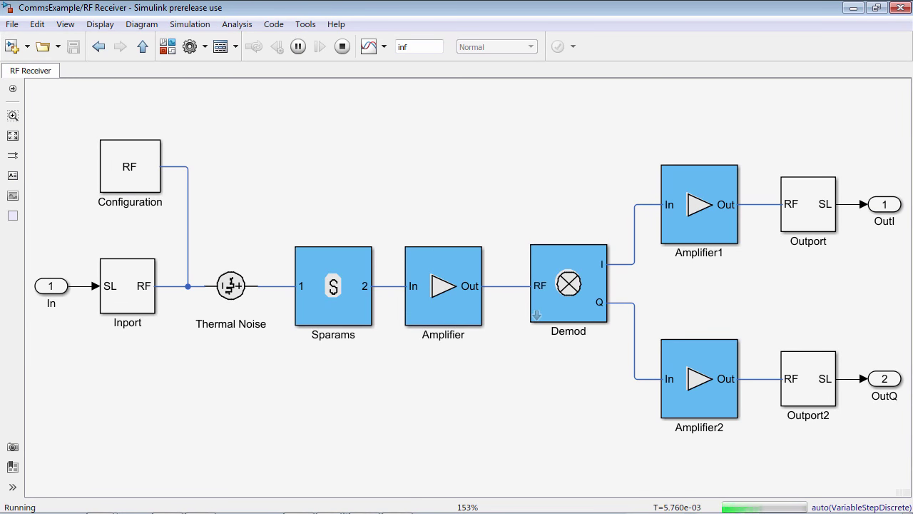
Delete the Amplifier1 and Amplifier2 blocks from the I and Q branches after Demod
{"action": "left_click", "coordinate": [710, 202]}
{"action": "key", "text": "Delete"}
{"action": "left_click", "coordinate": [706, 379]}
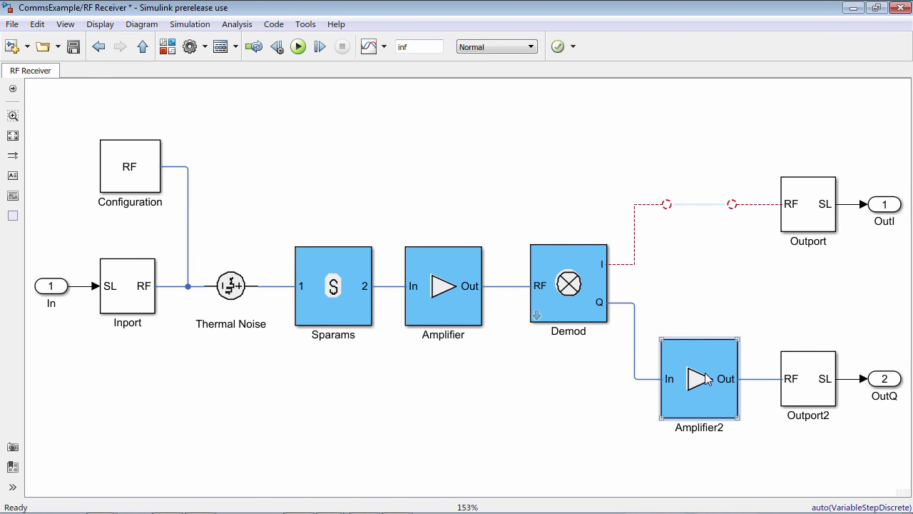
{"action": "key", "text": "Delete"}
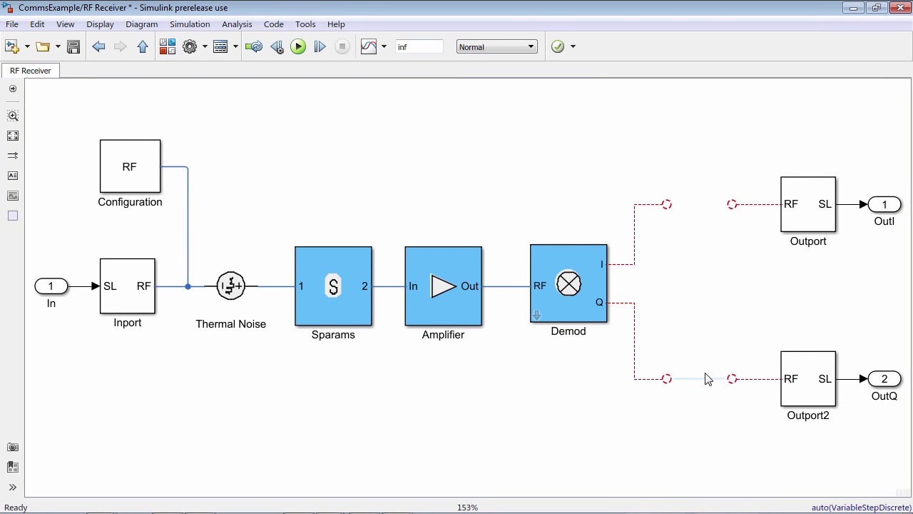
Place VGA blocks from RF Blockset > Circuit Envelope > Elements on both I and Q branches
{"action": "left_click", "coordinate": [171, 52]}
{"action": "left_click_drag", "start_coordinate": [207, 168], "coordinate": [207, 187]}
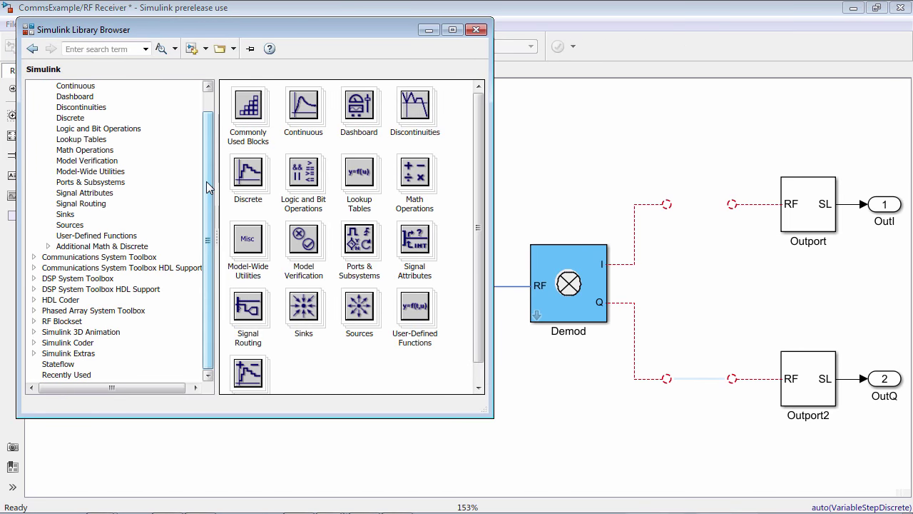
{"action": "left_click", "coordinate": [34, 321]}
{"action": "left_click", "coordinate": [48, 332]}
{"action": "left_click", "coordinate": [83, 344]}
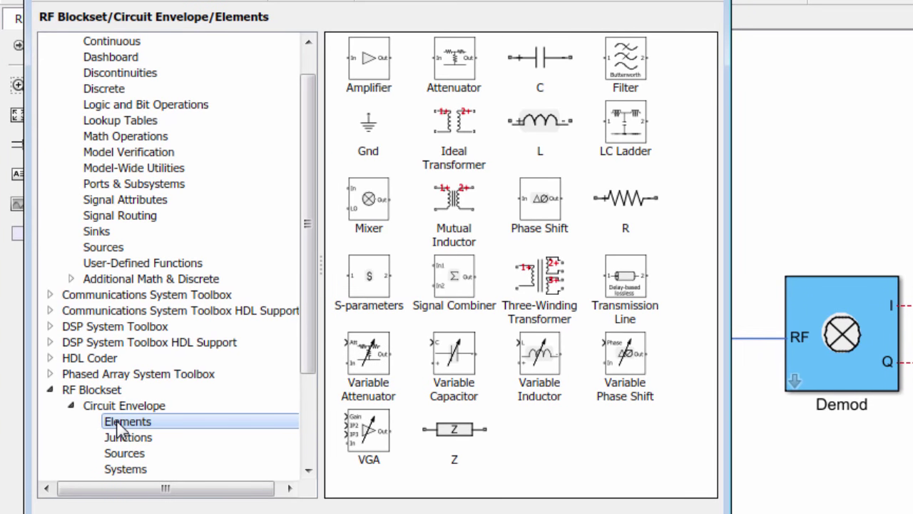
{"action": "left_click_drag", "start_coordinate": [368, 432], "coordinate": [912, 194]}
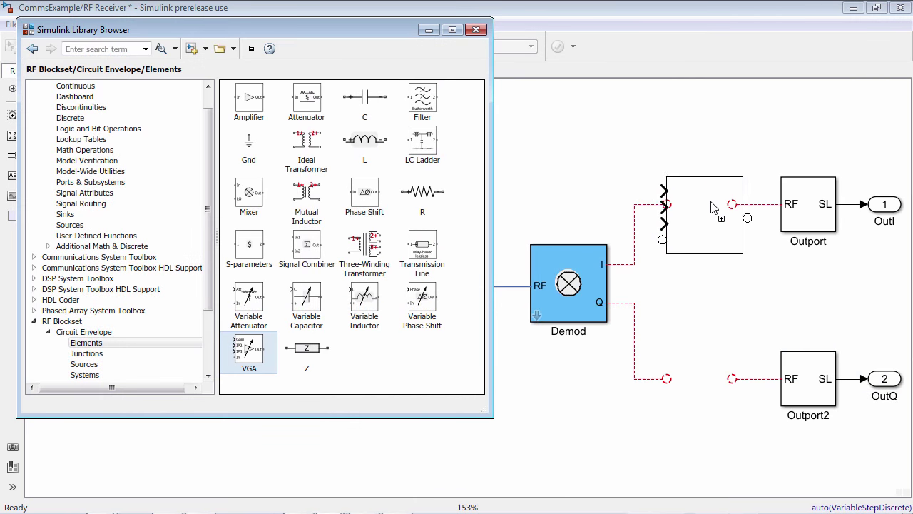
{"action": "left_click_drag", "start_coordinate": [710, 189], "coordinate": [710, 185]}
{"action": "left_click_drag", "start_coordinate": [710, 185], "coordinate": [710, 360]}
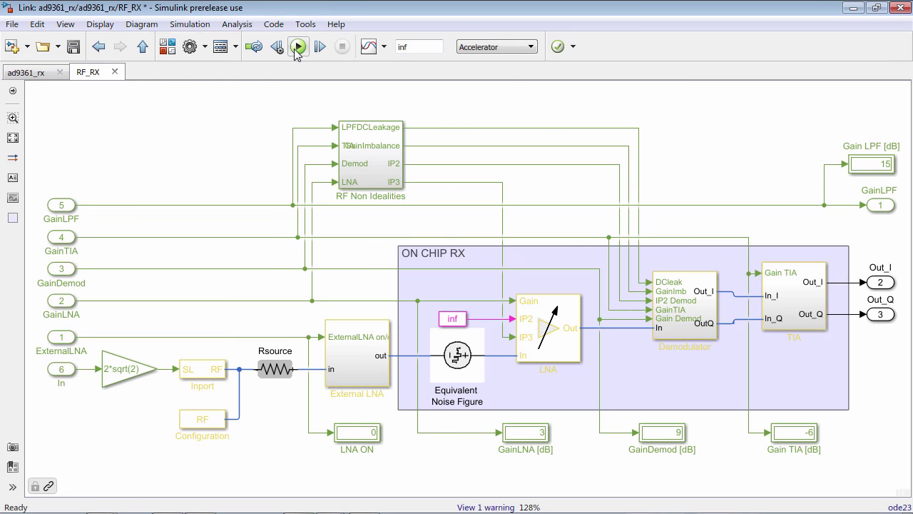
Run the RF_RX receiver simulation and return to the parent ad9361_rx model
{"action": "left_click", "coordinate": [296, 52]}
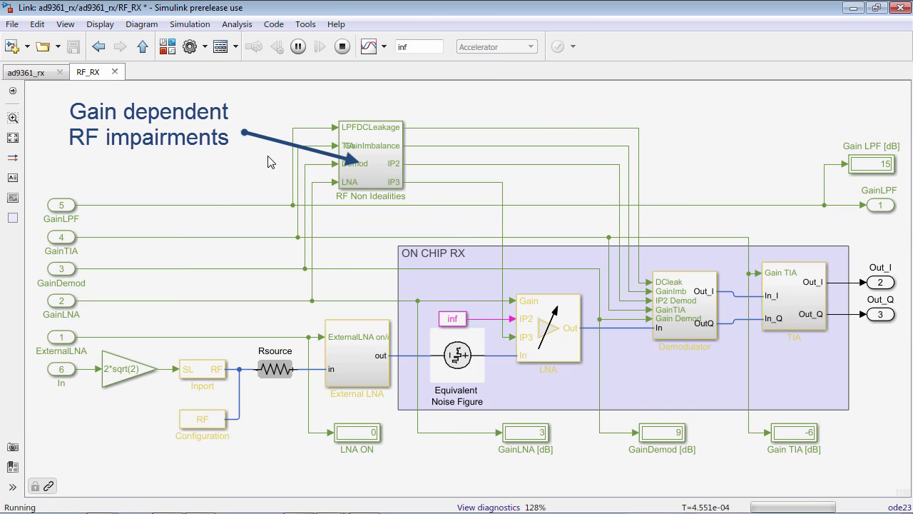
{"action": "left_click", "coordinate": [143, 47]}
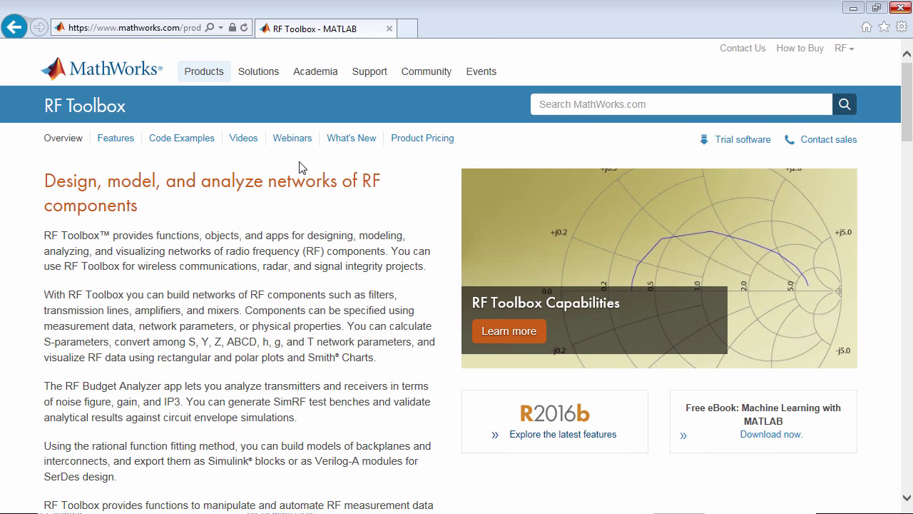
Go to the RF Toolbox Webinars page and scroll through the webinar list
{"action": "left_click", "coordinate": [299, 143]}
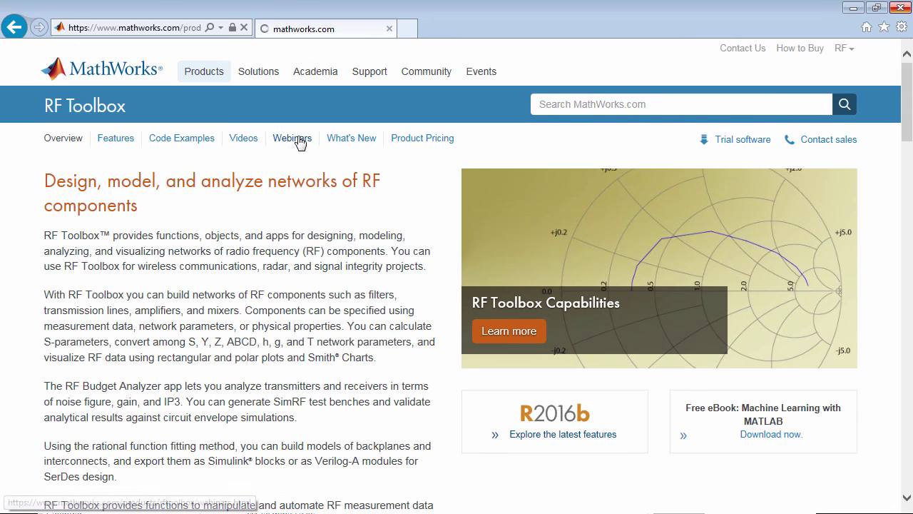
{"action": "left_click_drag", "start_coordinate": [903, 187], "coordinate": [904, 347]}
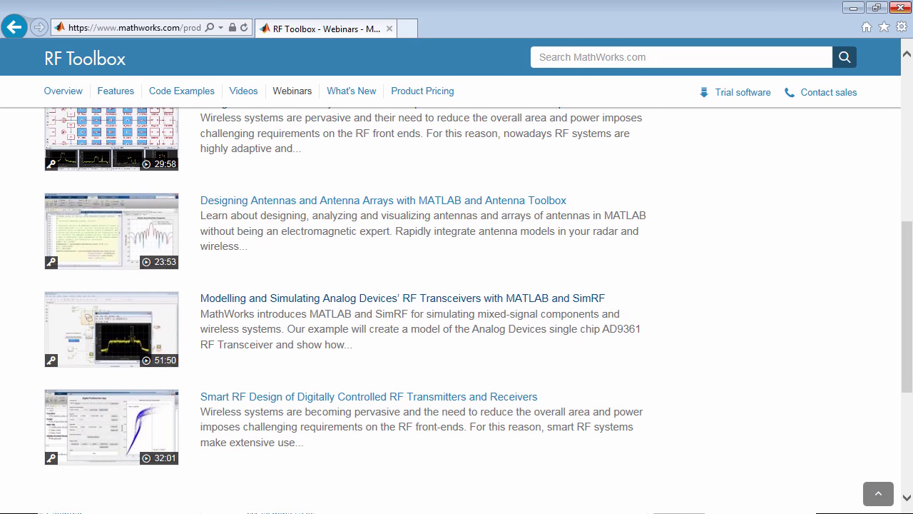